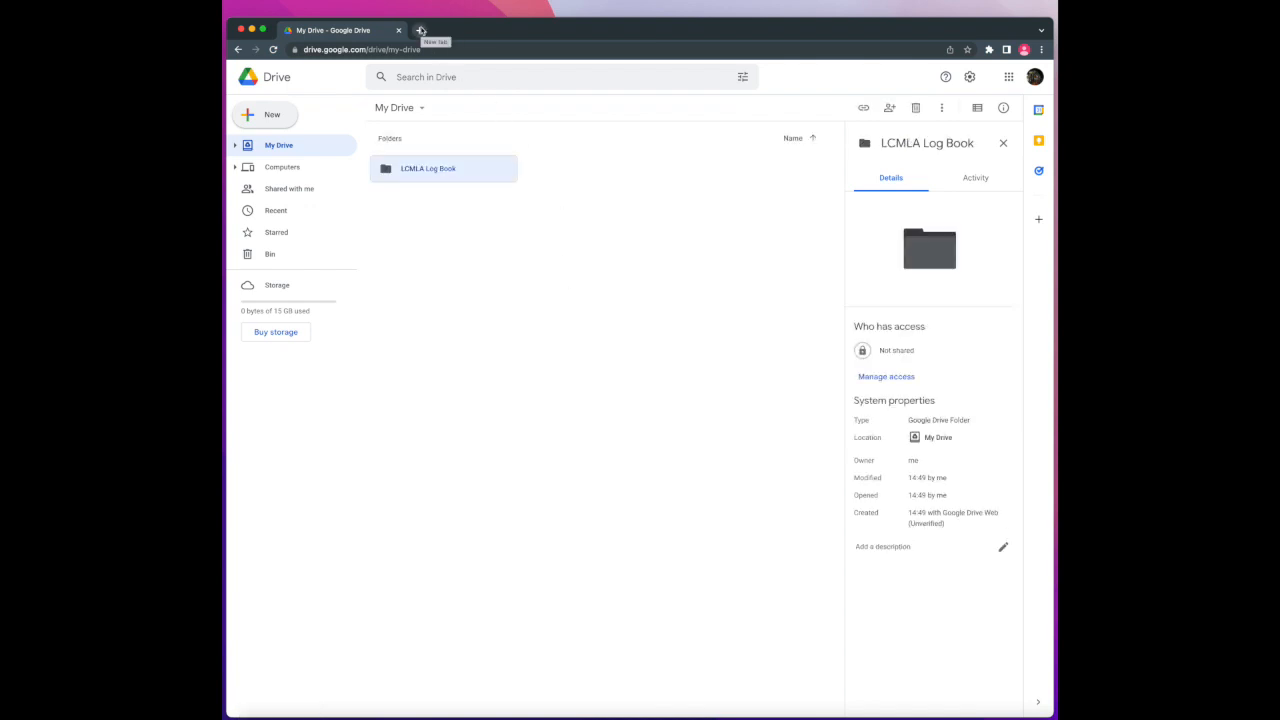
# Open a blank new Chrome tab next to My Drive and its LCMLA Log Book folder
pyautogui.rightClick(402, 174)
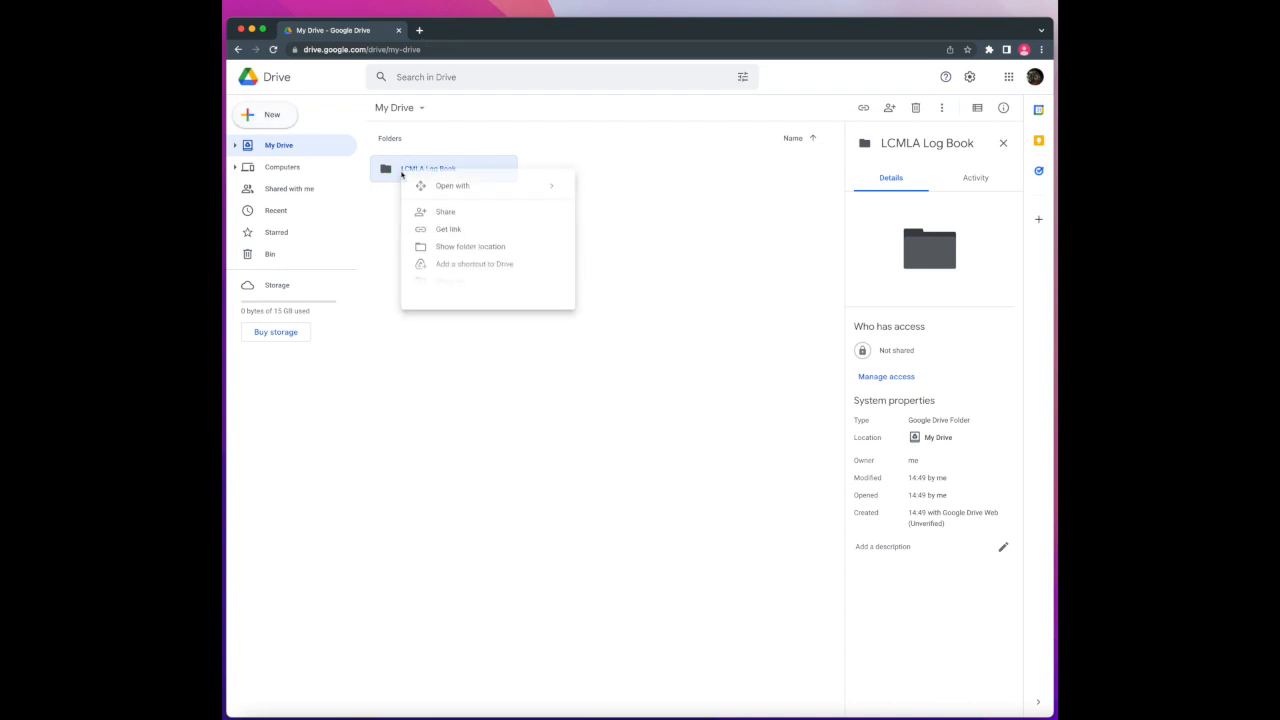
pyautogui.click(666, 236)
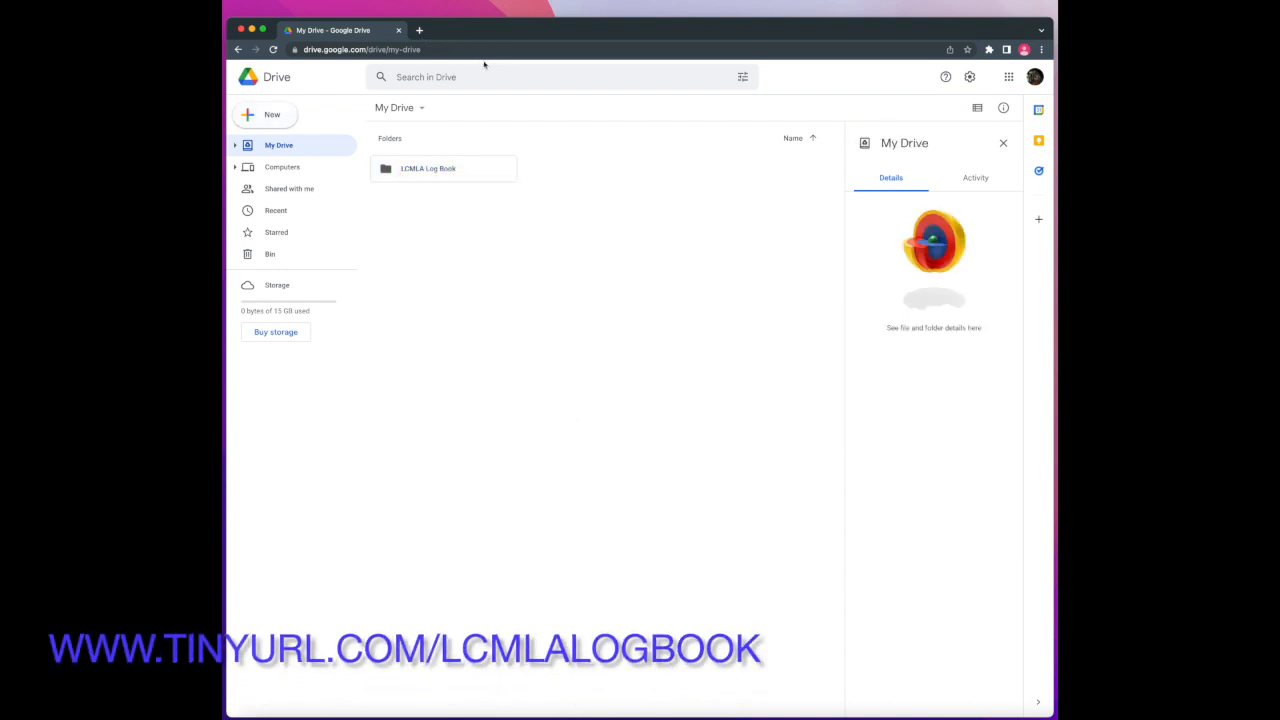
pyautogui.click(420, 31)
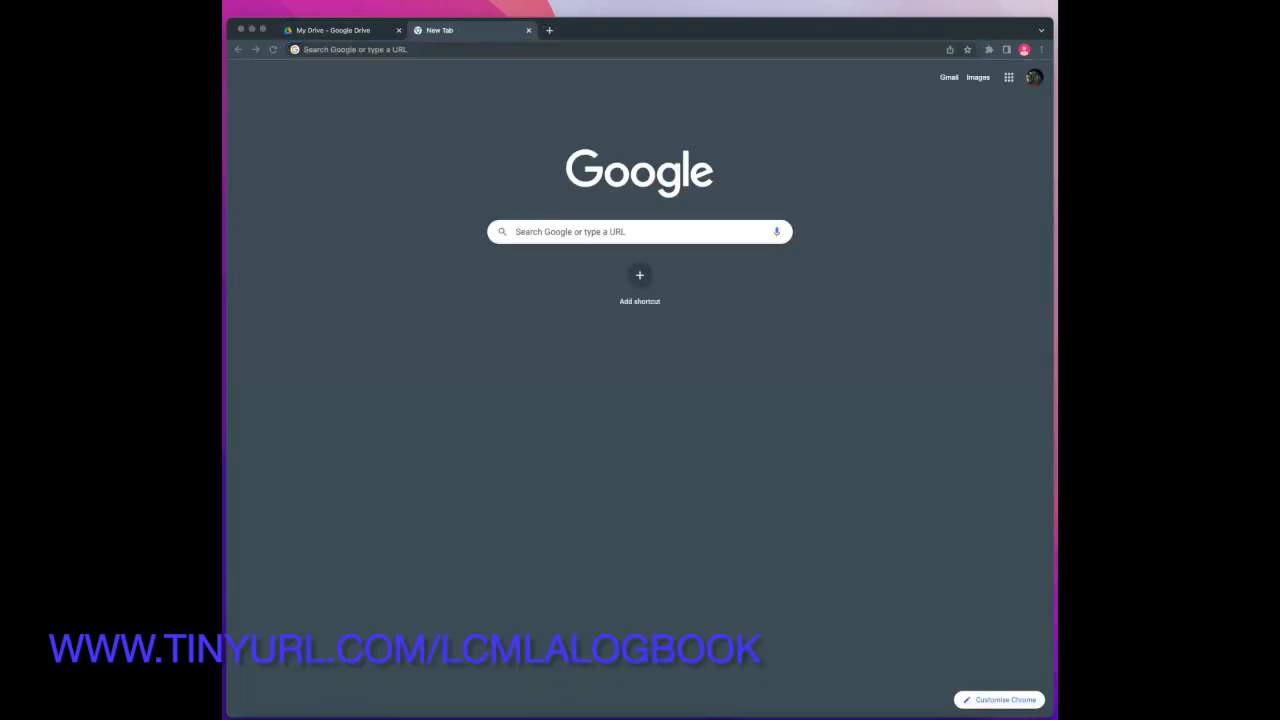
# Paste the shared Demo Logbook folder link into the address bar and load it
pyautogui.click(448, 52)
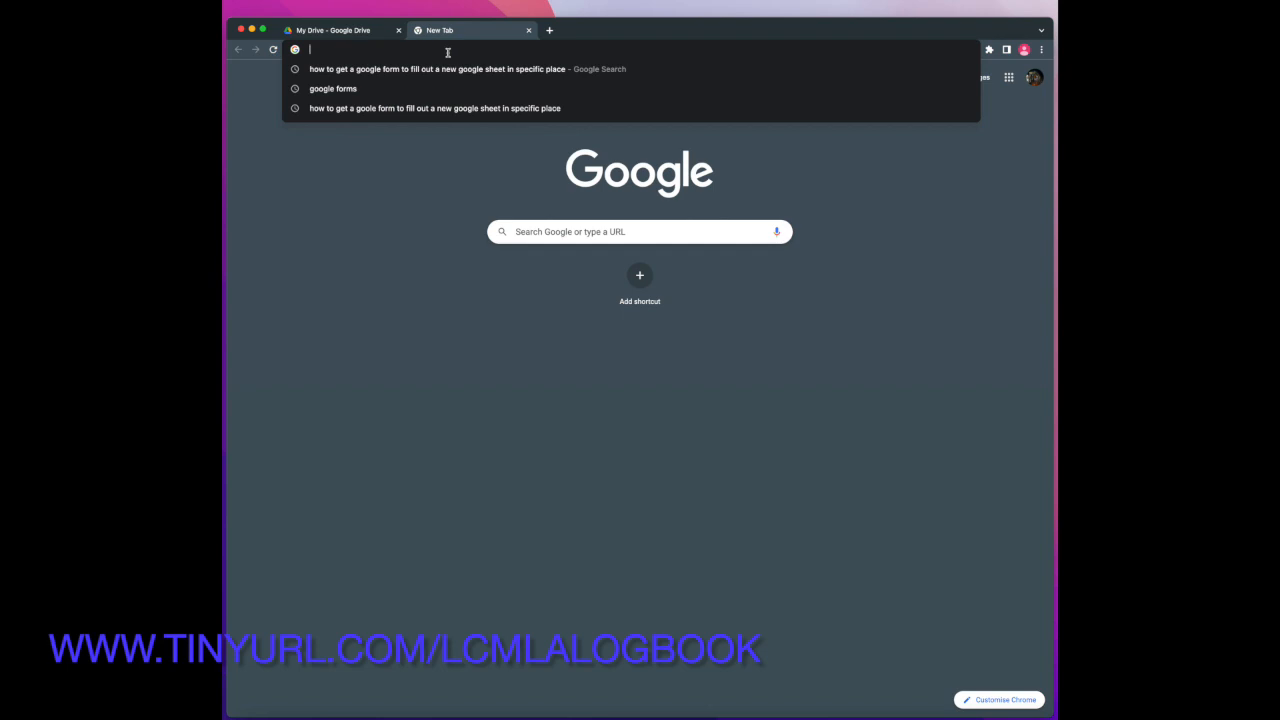
pyautogui.press('Return')
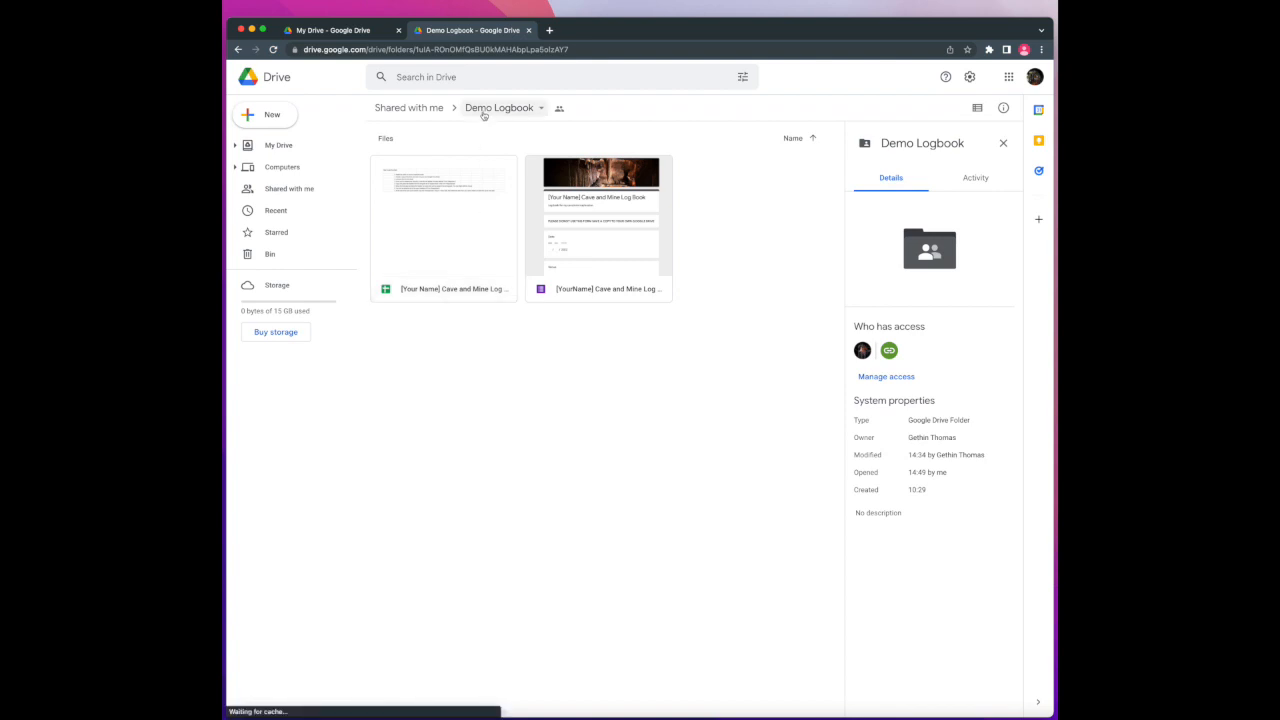
# Make copies of the Cave and Mine Log sheet and form, then close the Demo Logbook tab
pyautogui.rightClick(467, 231)
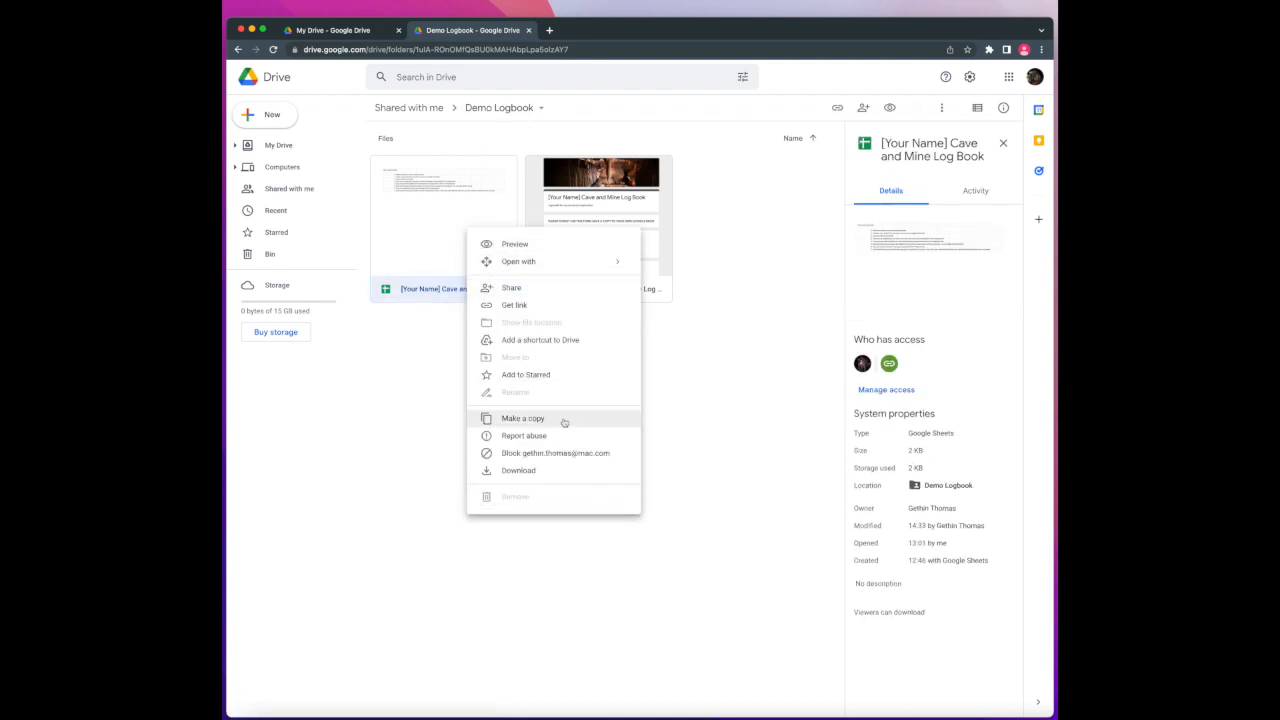
pyautogui.click(564, 422)
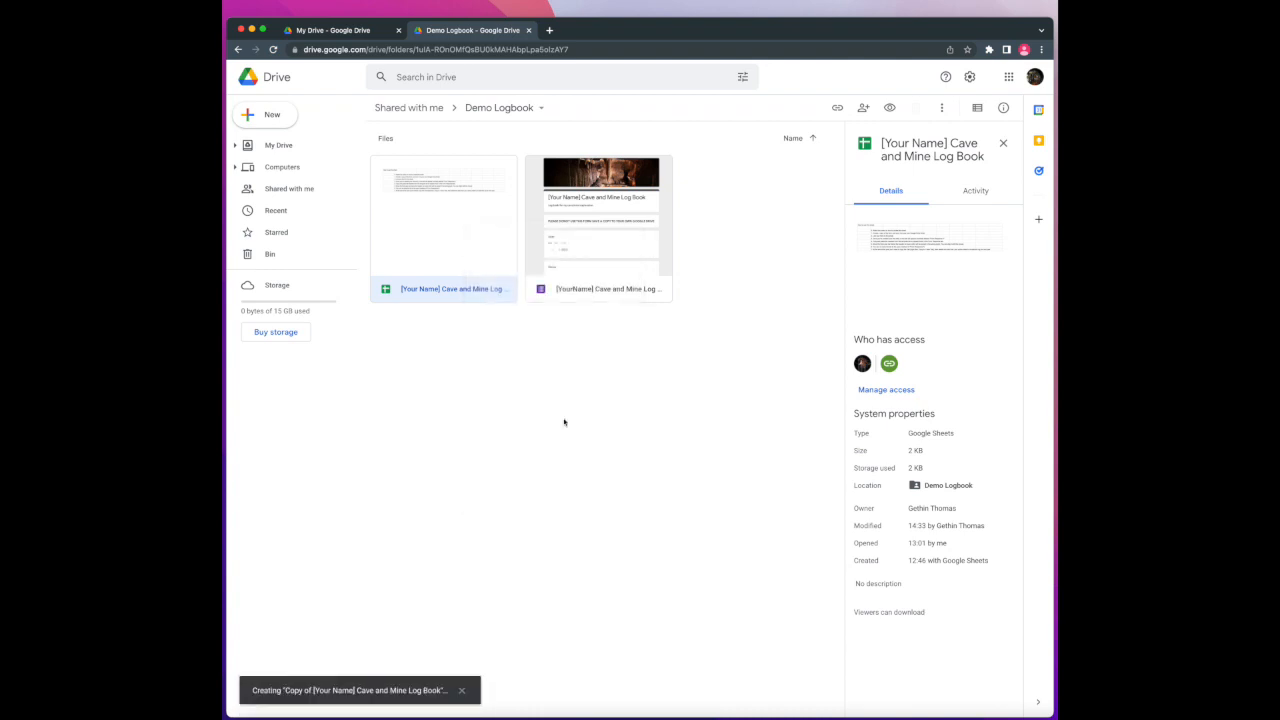
pyautogui.rightClick(581, 205)
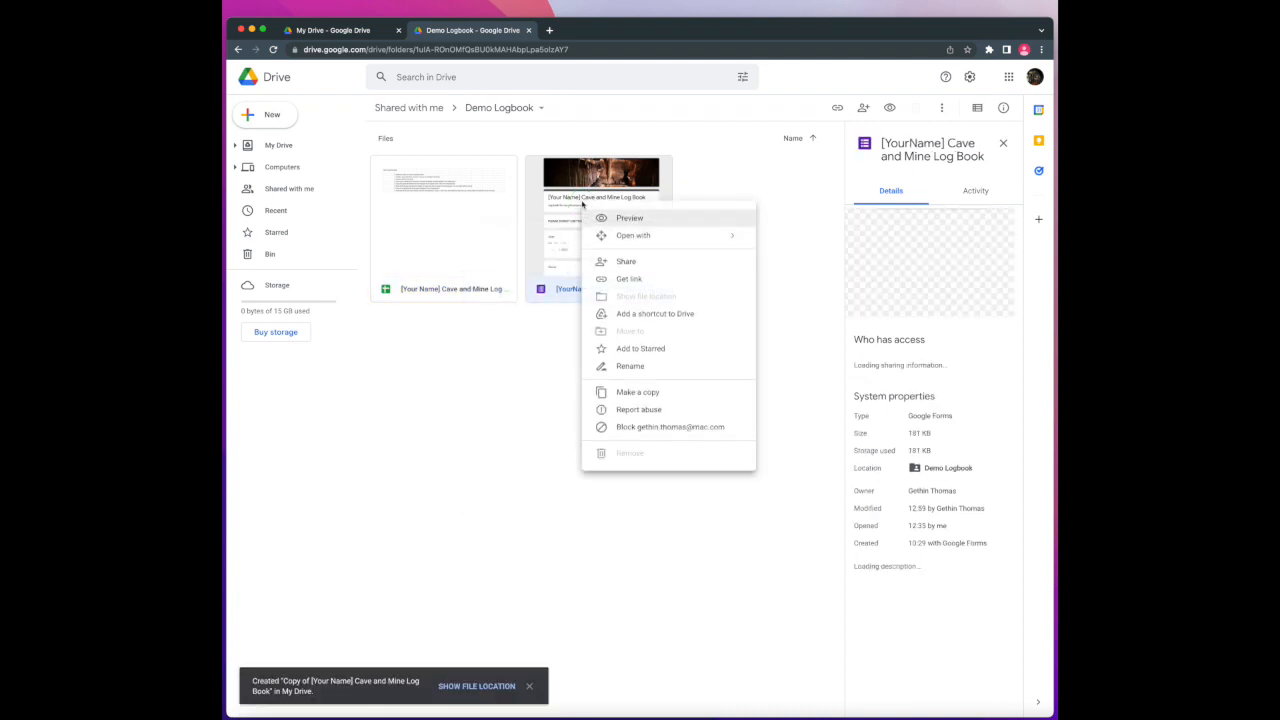
pyautogui.click(643, 392)
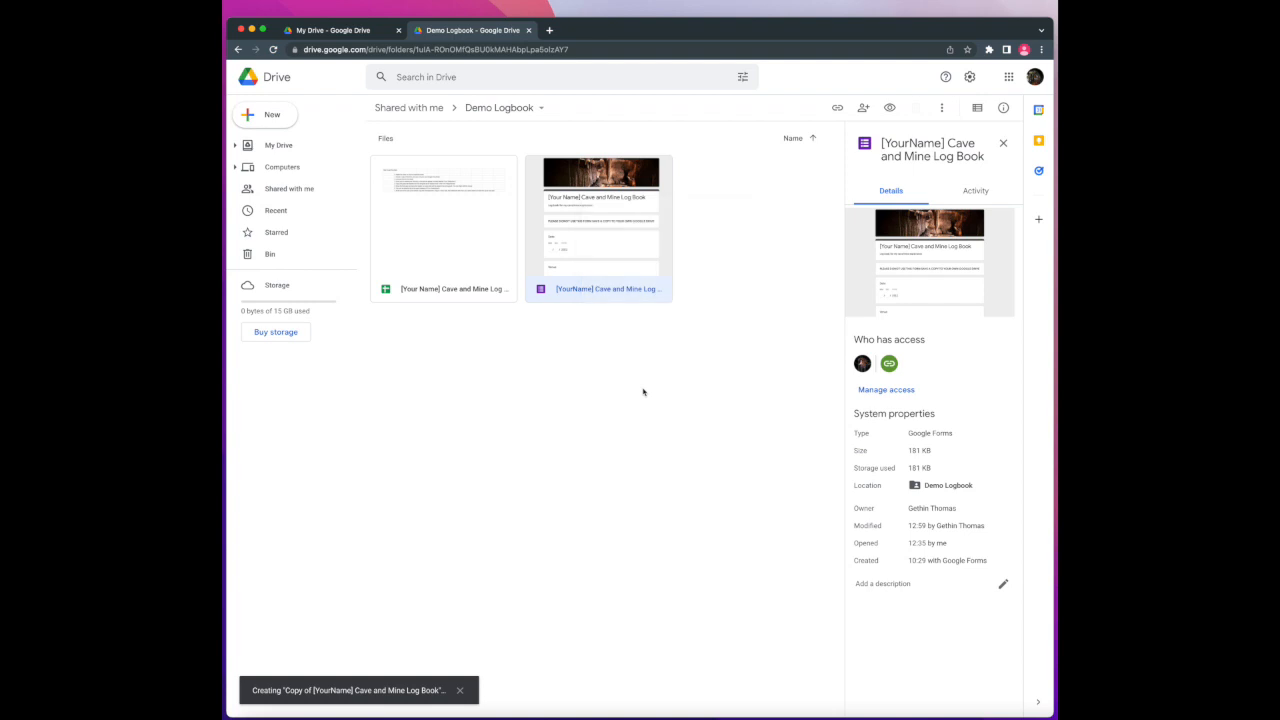
pyautogui.click(529, 31)
pyautogui.click(935, 251)
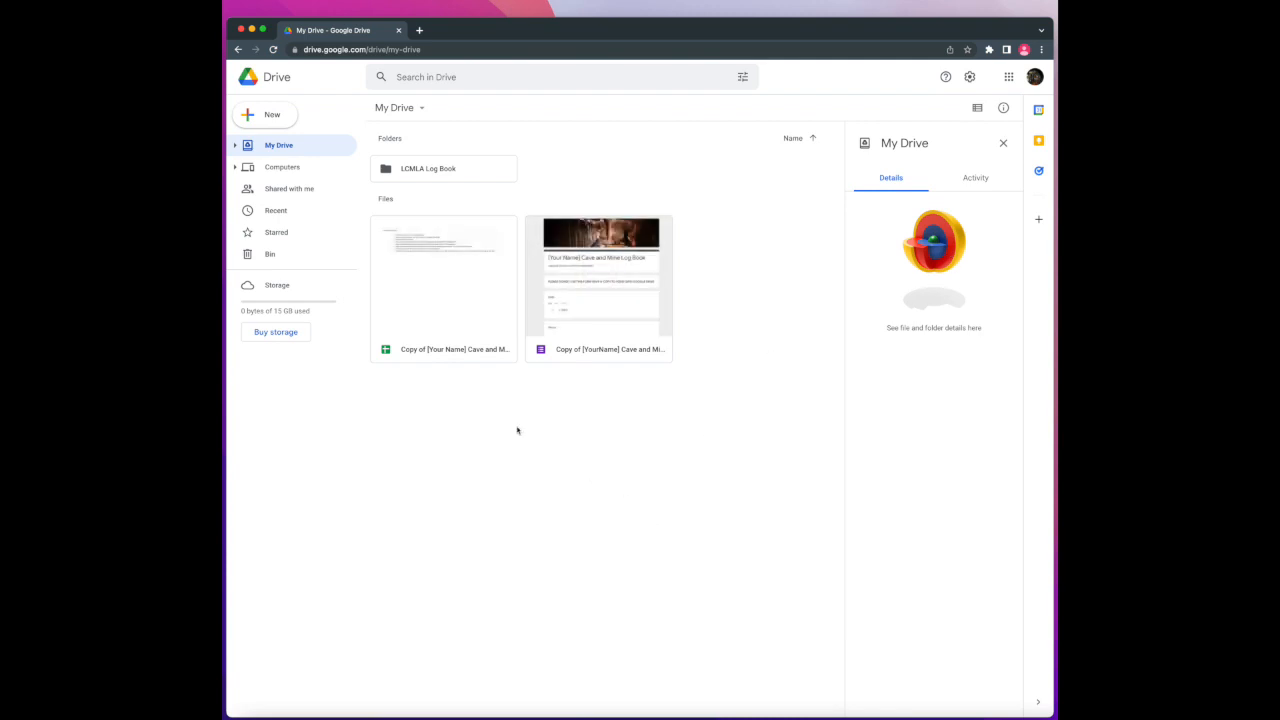
# Move the copied log book spreadsheet into the LCMLA Log Book folder
pyautogui.rightClick(446, 304)
pyautogui.click(507, 431)
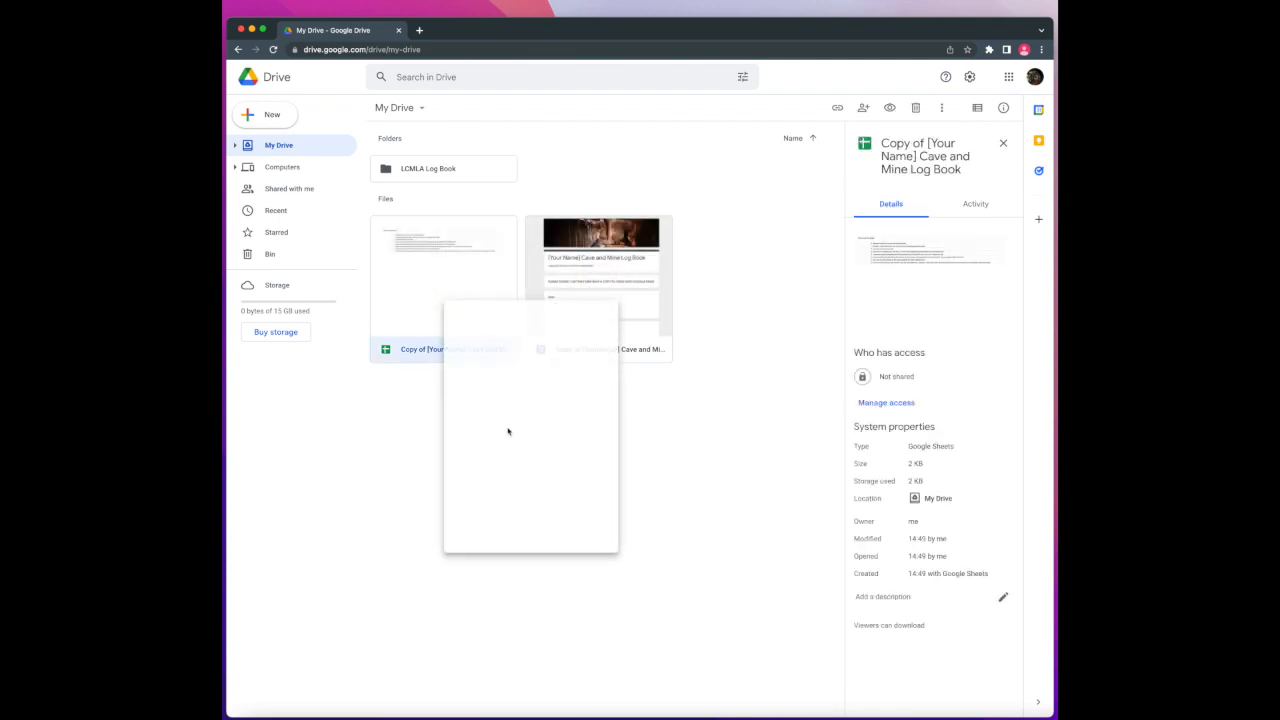
pyautogui.click(478, 402)
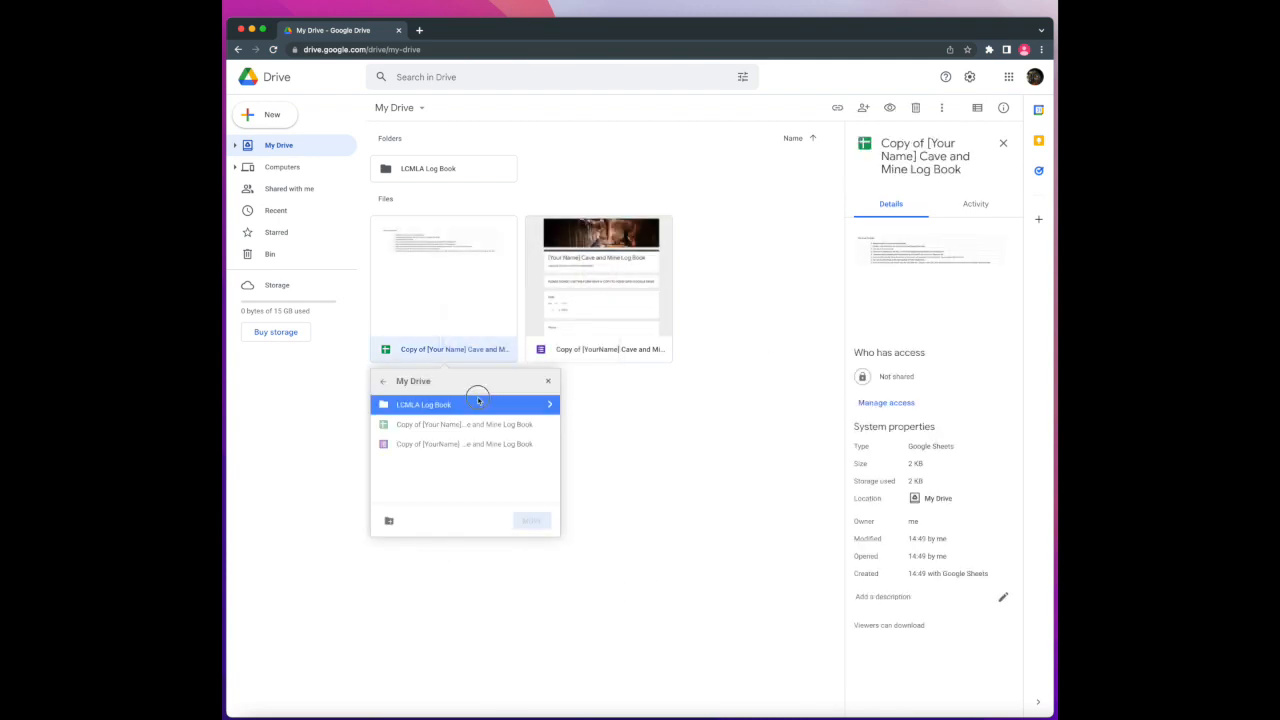
pyautogui.click(532, 520)
# Move the copied log book form into LCMLA Log Book as well, and open that folder
pyautogui.rightClick(464, 285)
pyautogui.click(525, 411)
pyautogui.click(445, 406)
pyautogui.click(531, 521)
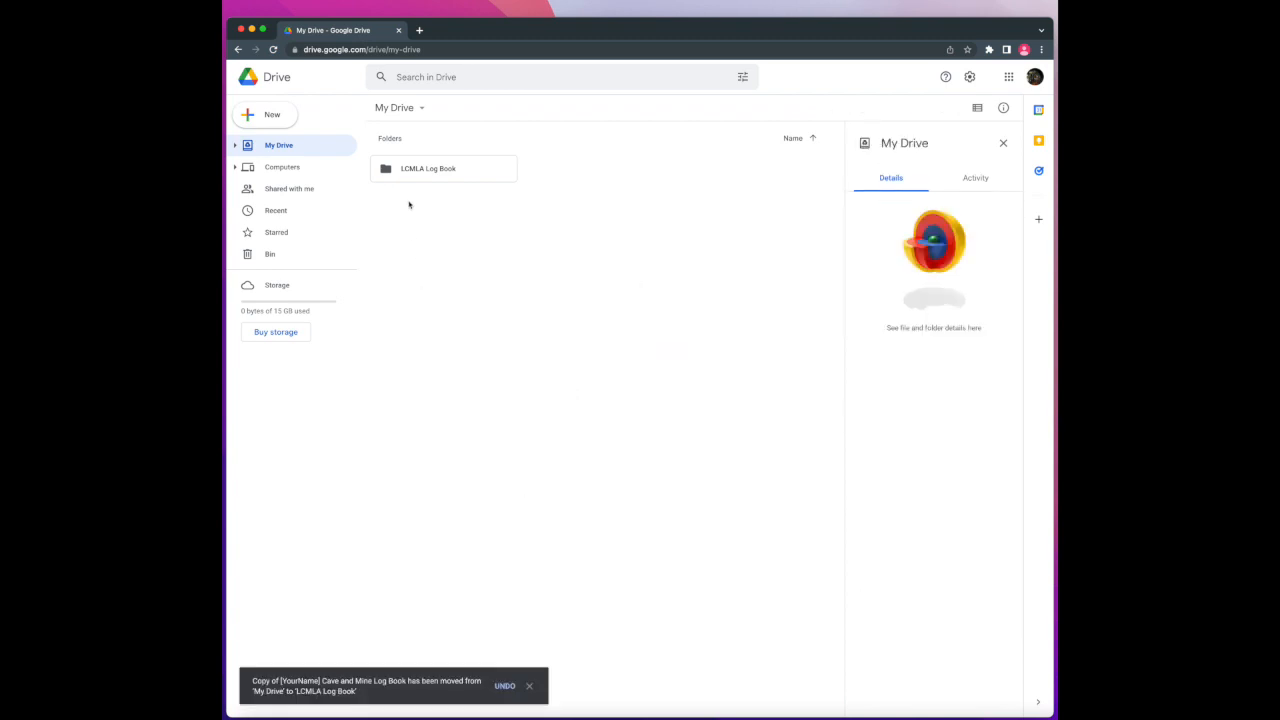
pyautogui.click(411, 172)
pyautogui.doubleClick(411, 172)
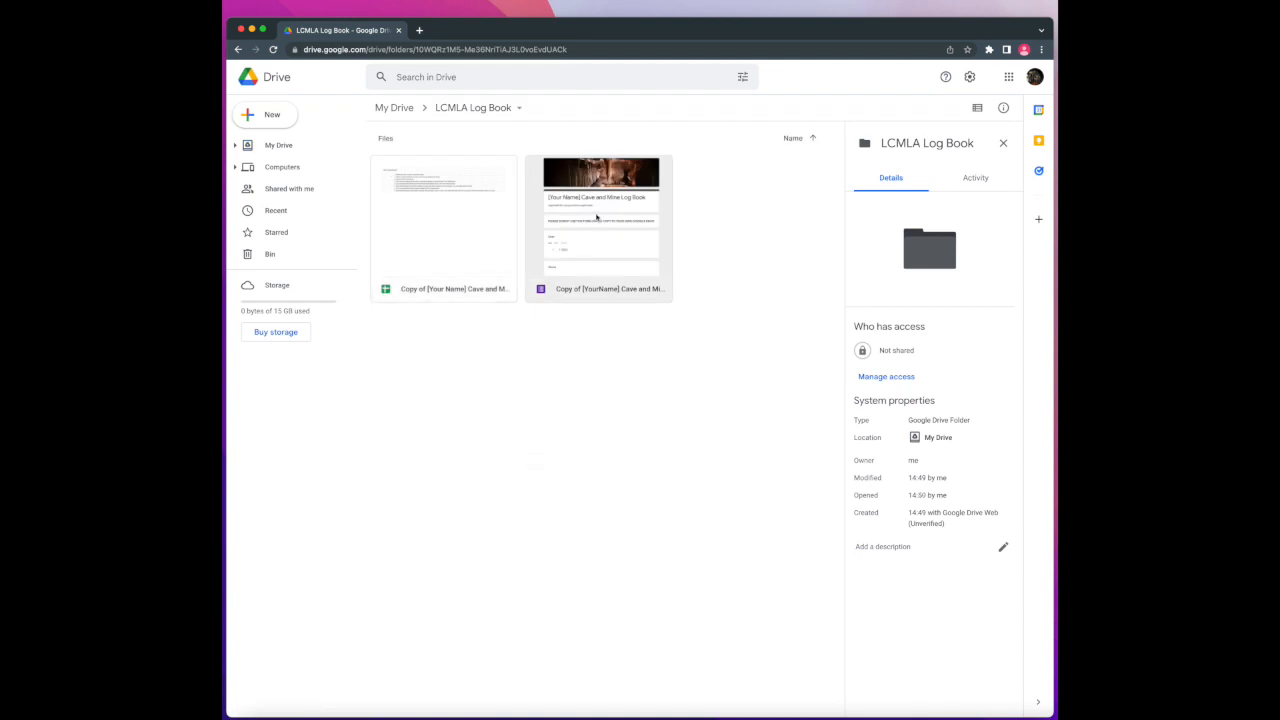
pyautogui.click(597, 217)
# Open the copied form and replace [Your Name] in its heading with the owner's name
pyautogui.doubleClick(597, 217)
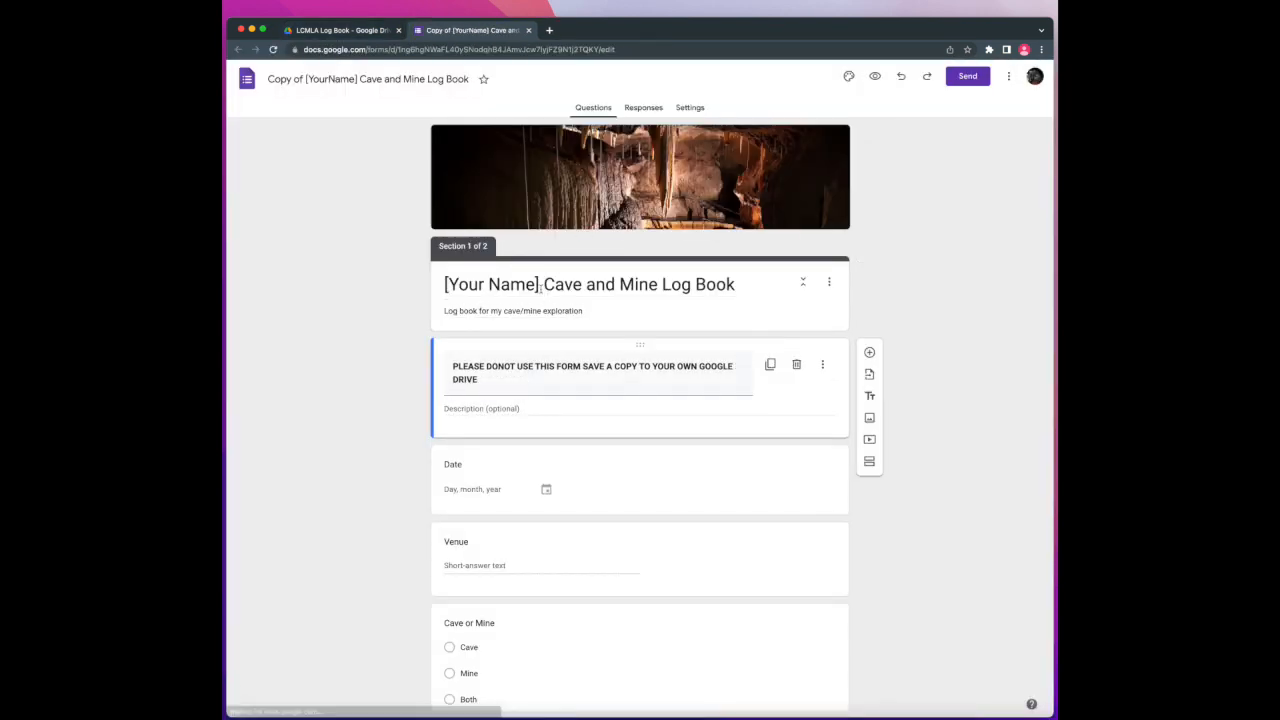
pyautogui.moveTo(540, 286); pyautogui.dragTo(440, 290)
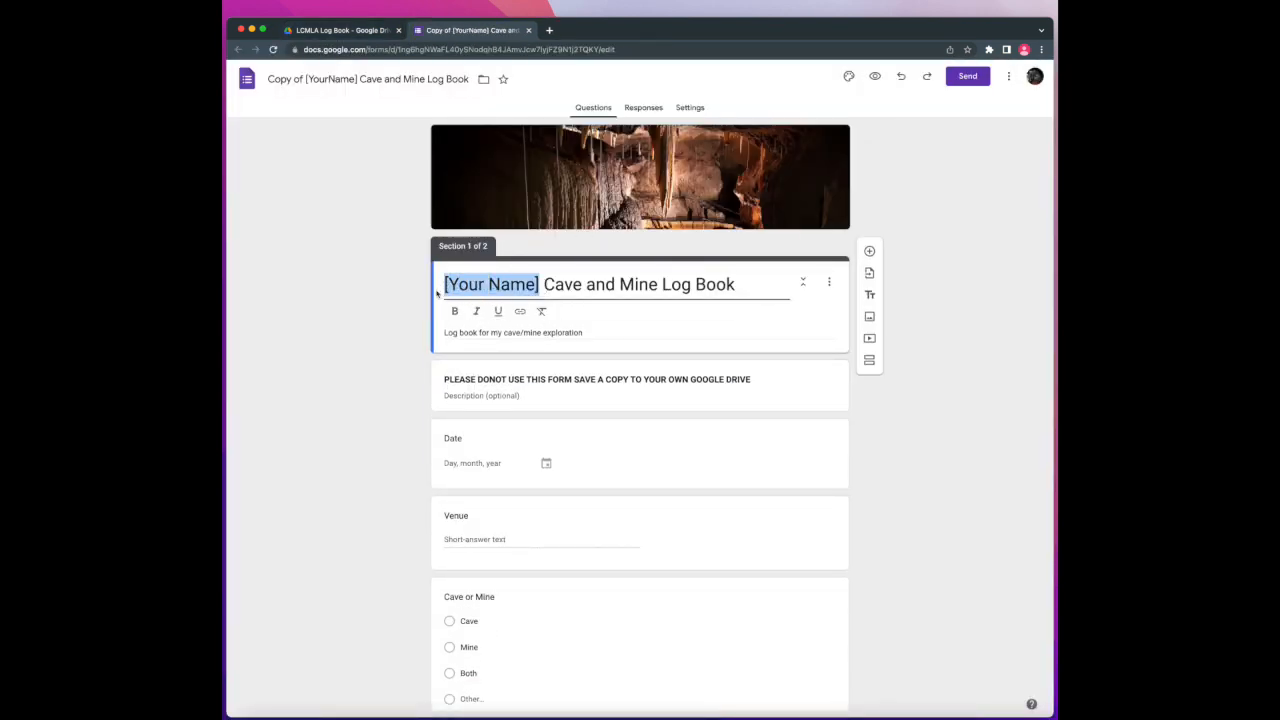
pyautogui.write('Your')
pyautogui.press('BackSpace')
pyautogui.press('BackSpace')
pyautogui.press('BackSpace')
pyautogui.press('BackSpace')
pyautogui.write('Joe Blogs')
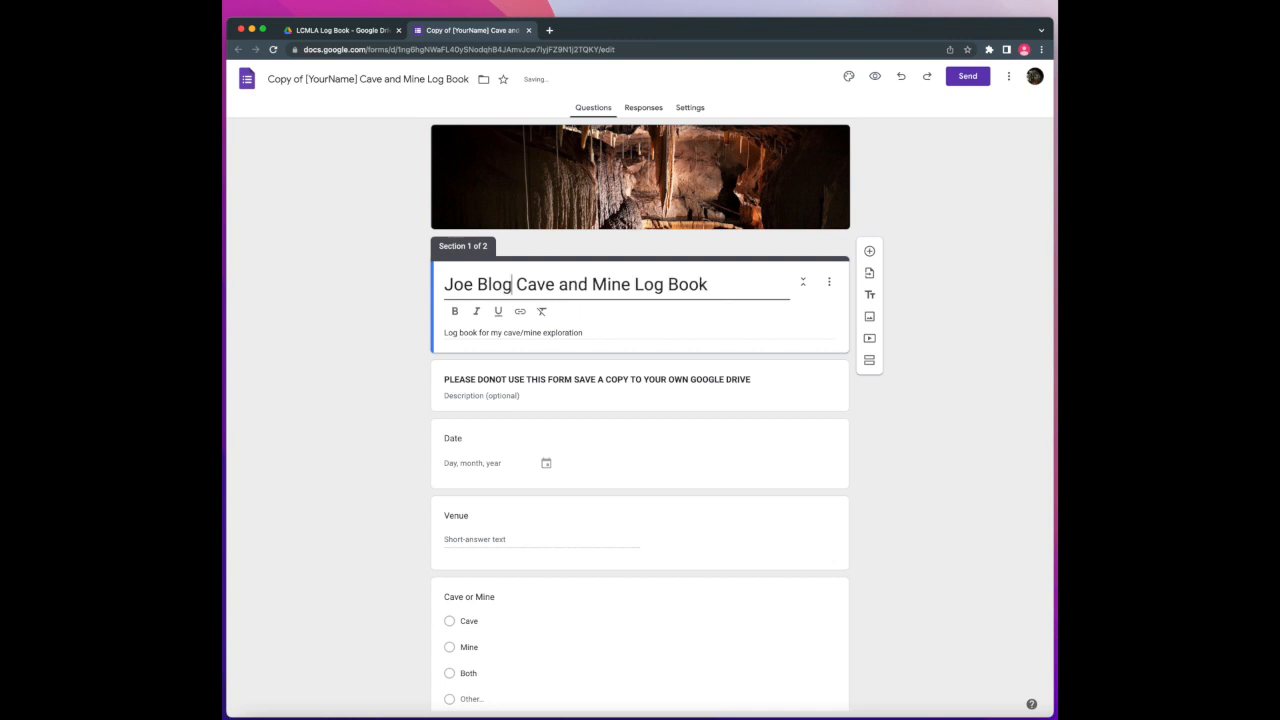
# Rename the form file, replacing 'Copy of [YourName]' with the owner's name
pyautogui.moveTo(268, 79); pyautogui.dragTo(352, 79)
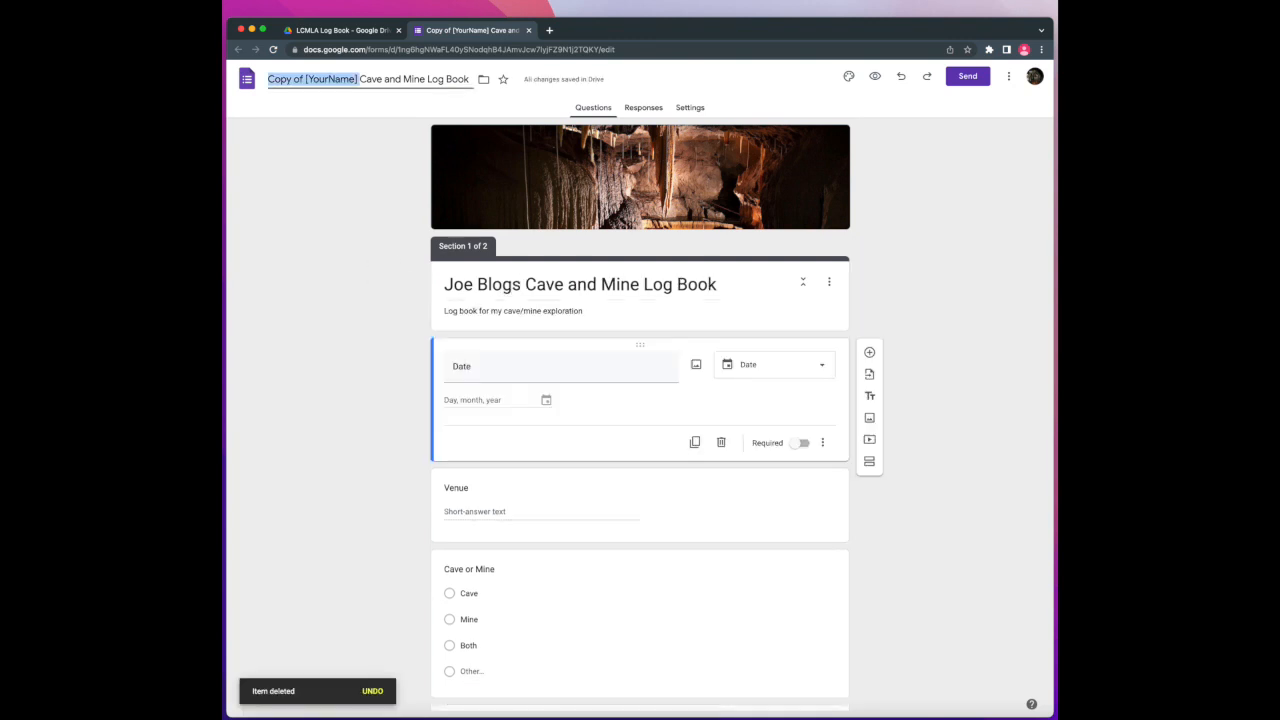
pyautogui.write('Joe Blogs')
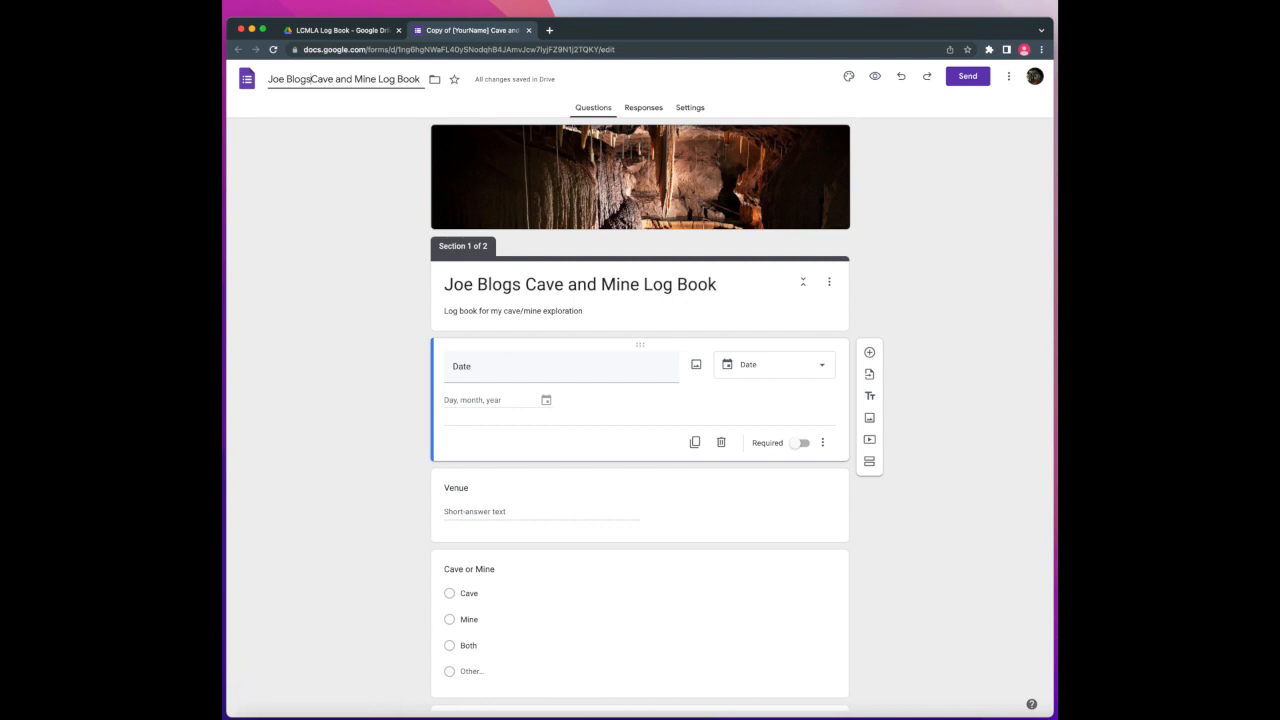
pyautogui.click(328, 241)
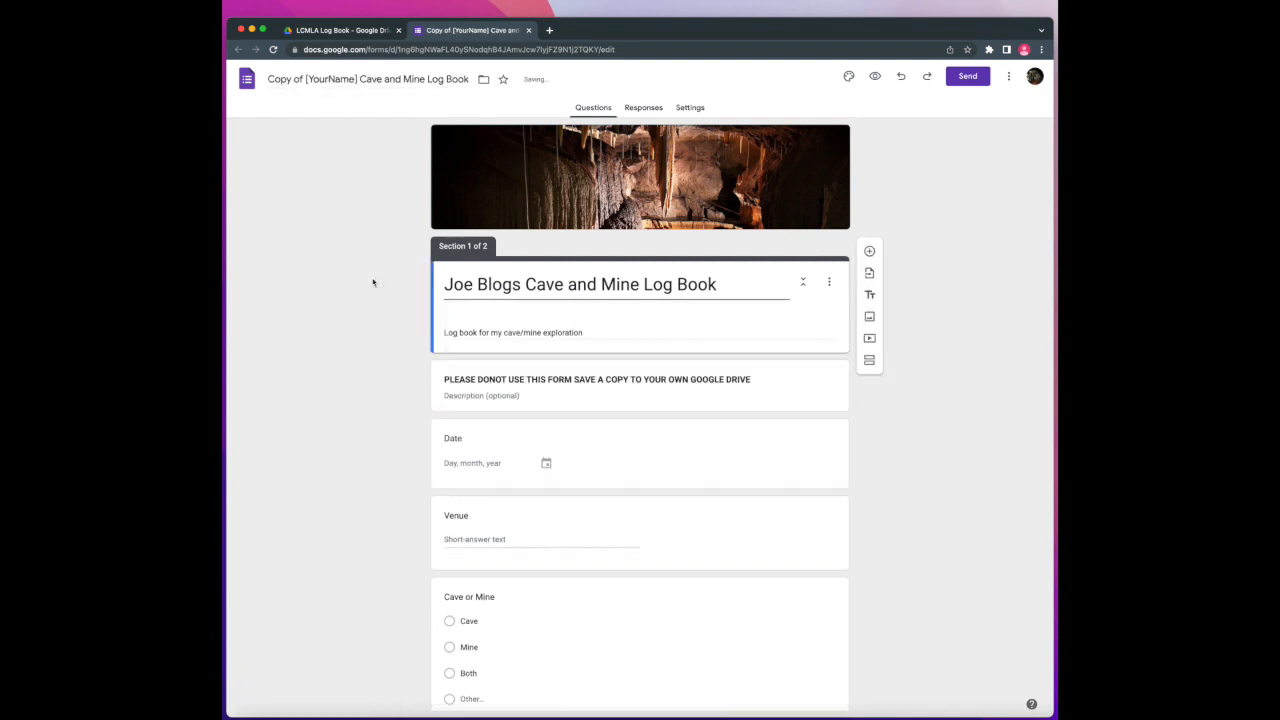
pyautogui.click(372, 283)
# Delete the PLEASE DONOT USE THIS FORM title card and look over the remaining questions
pyautogui.click(673, 377)
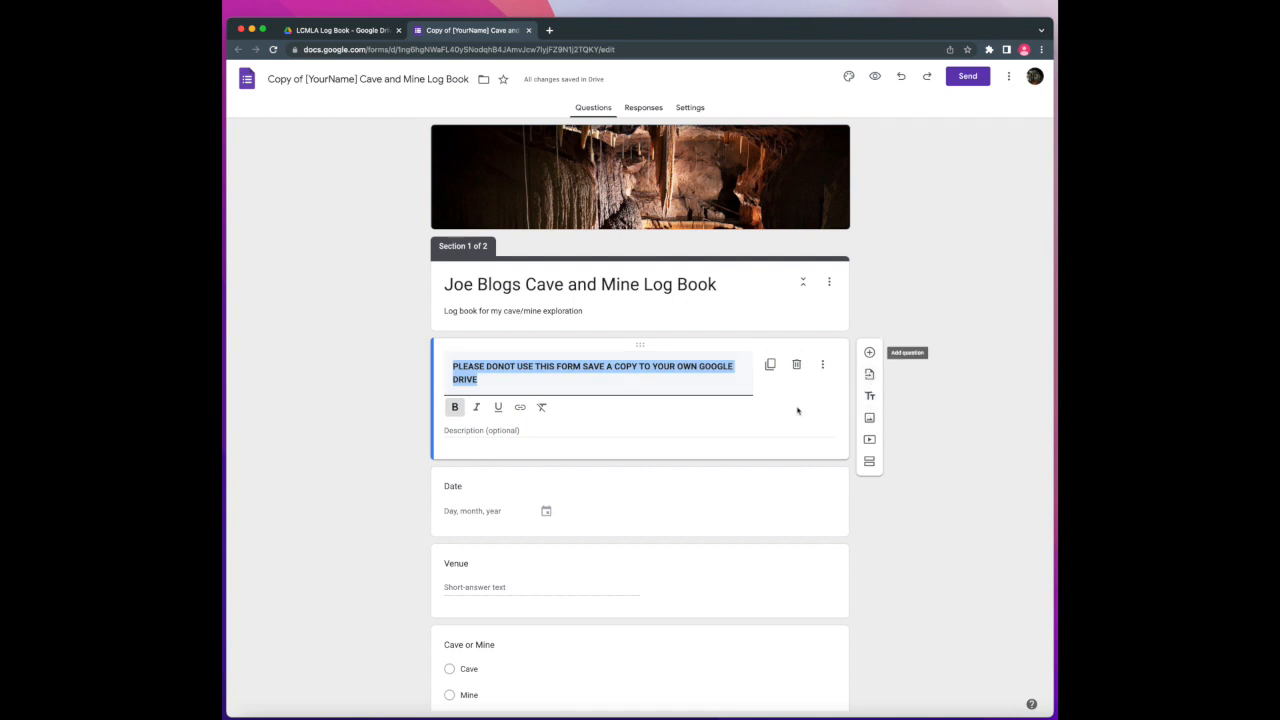
pyautogui.click(796, 364)
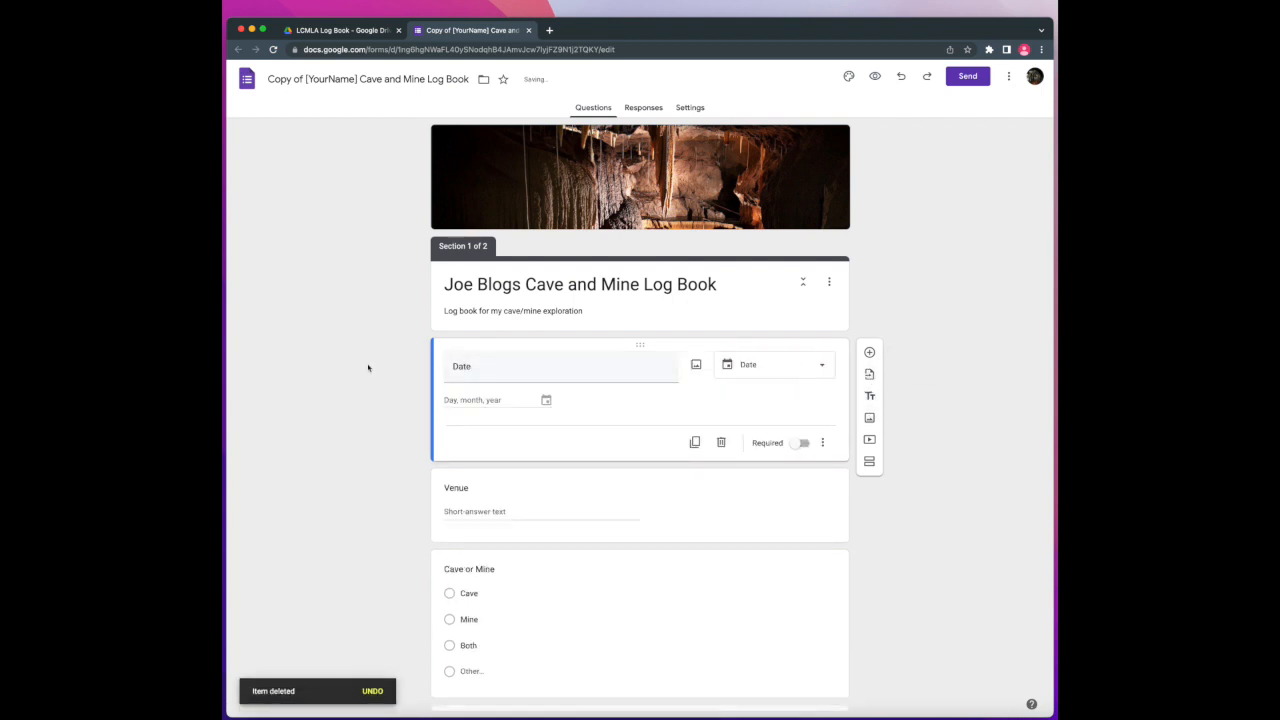
pyautogui.scroll(-3, 394, 229)
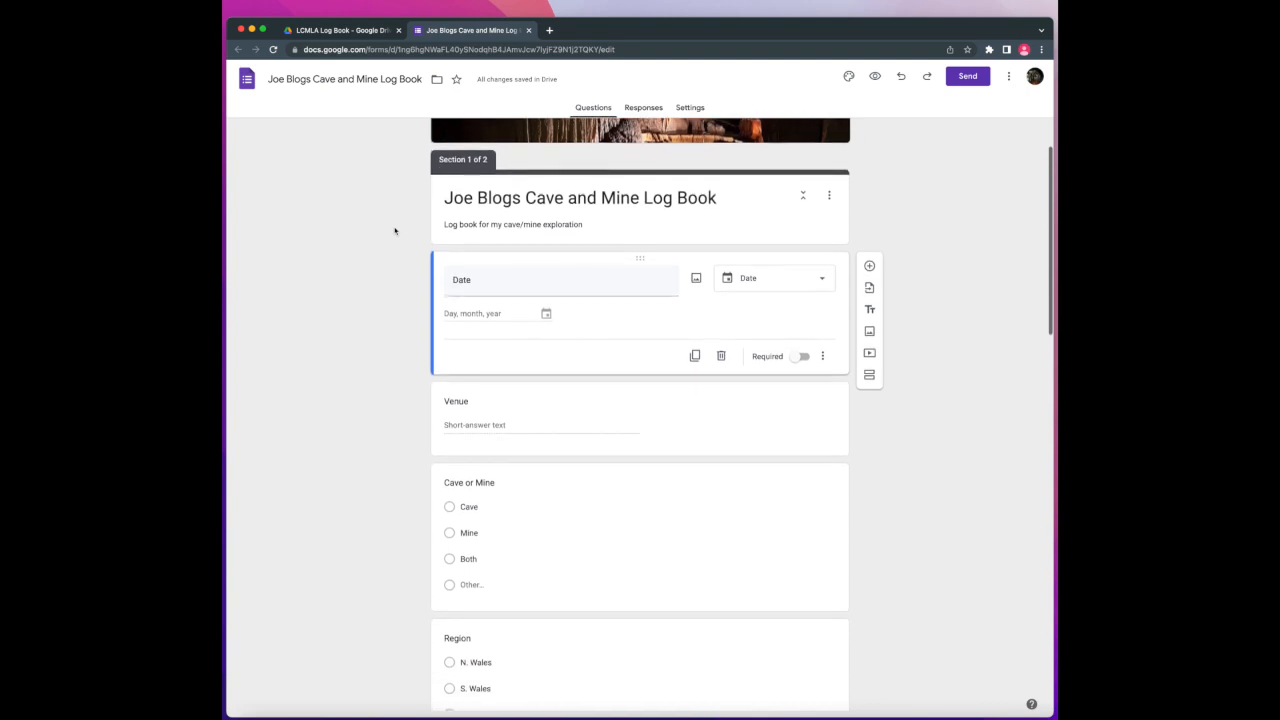
pyautogui.scroll(-5, 394, 231)
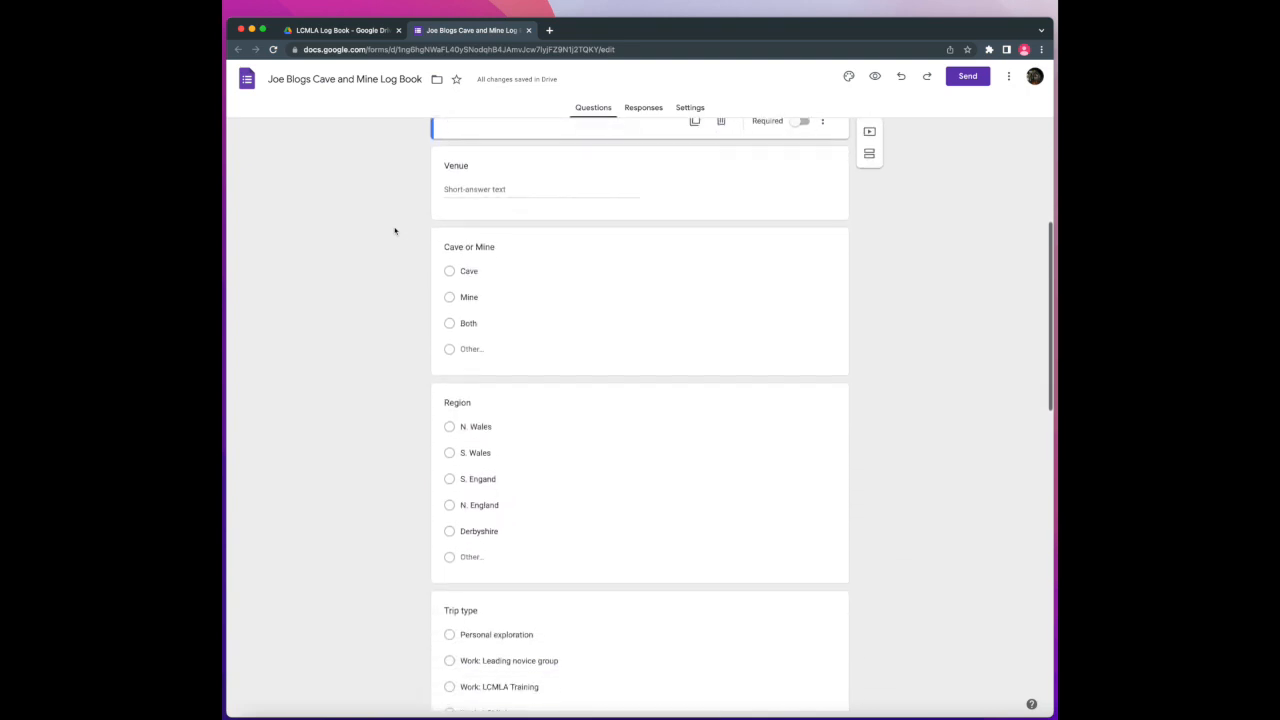
pyautogui.scroll(-10, 394, 231)
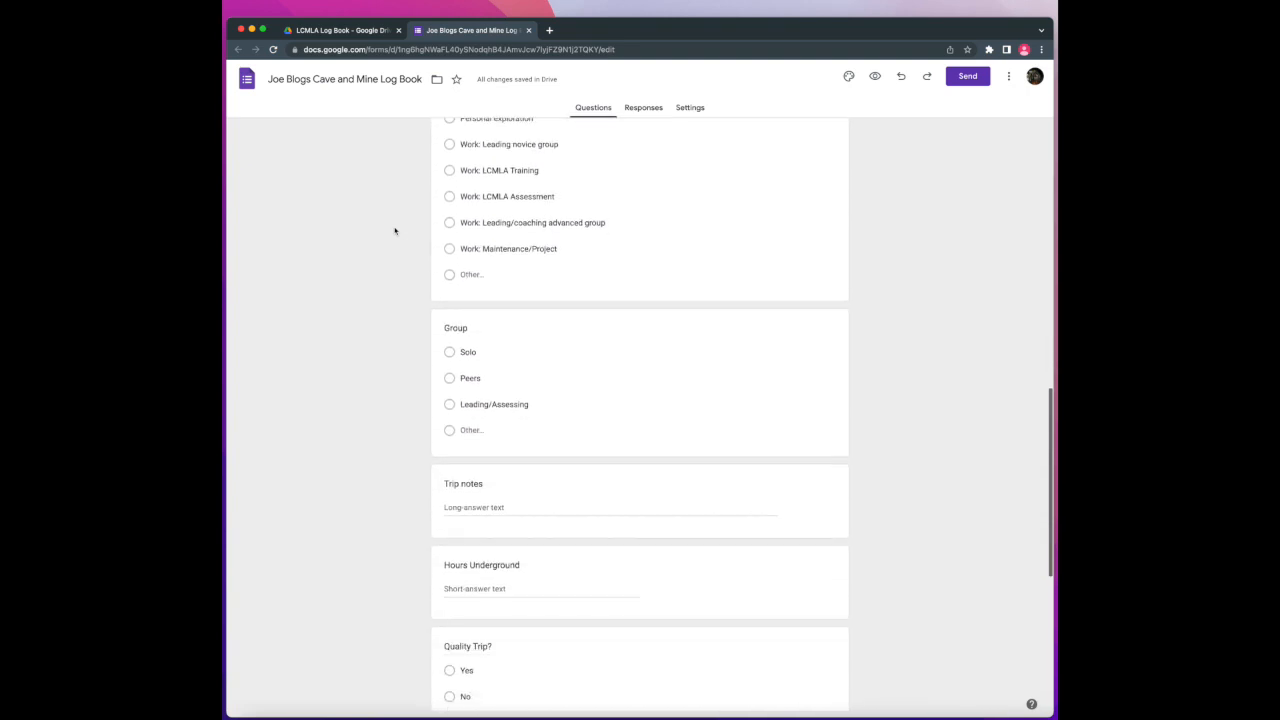
pyautogui.scroll(-6, 394, 230)
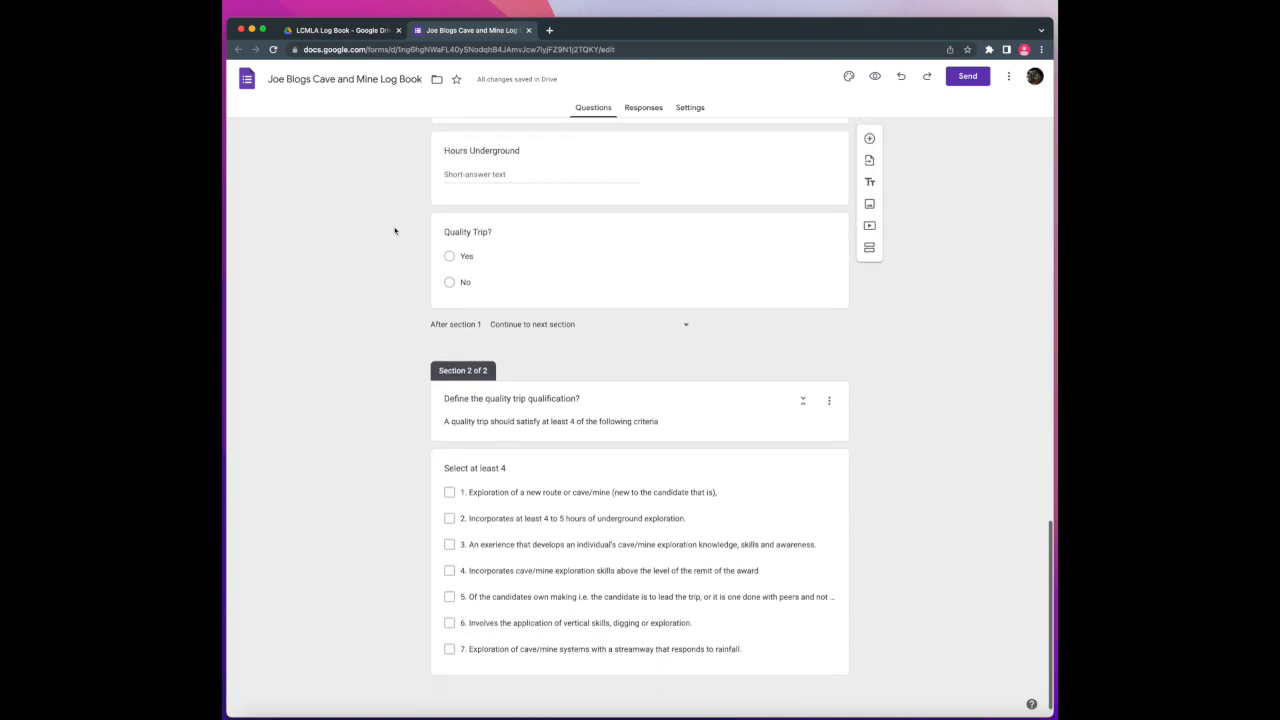
# After Hours Underground, add file upload 'Upload photos or files from this trip', max 5 files, 100 MB
pyautogui.click(710, 158)
pyautogui.click(869, 146)
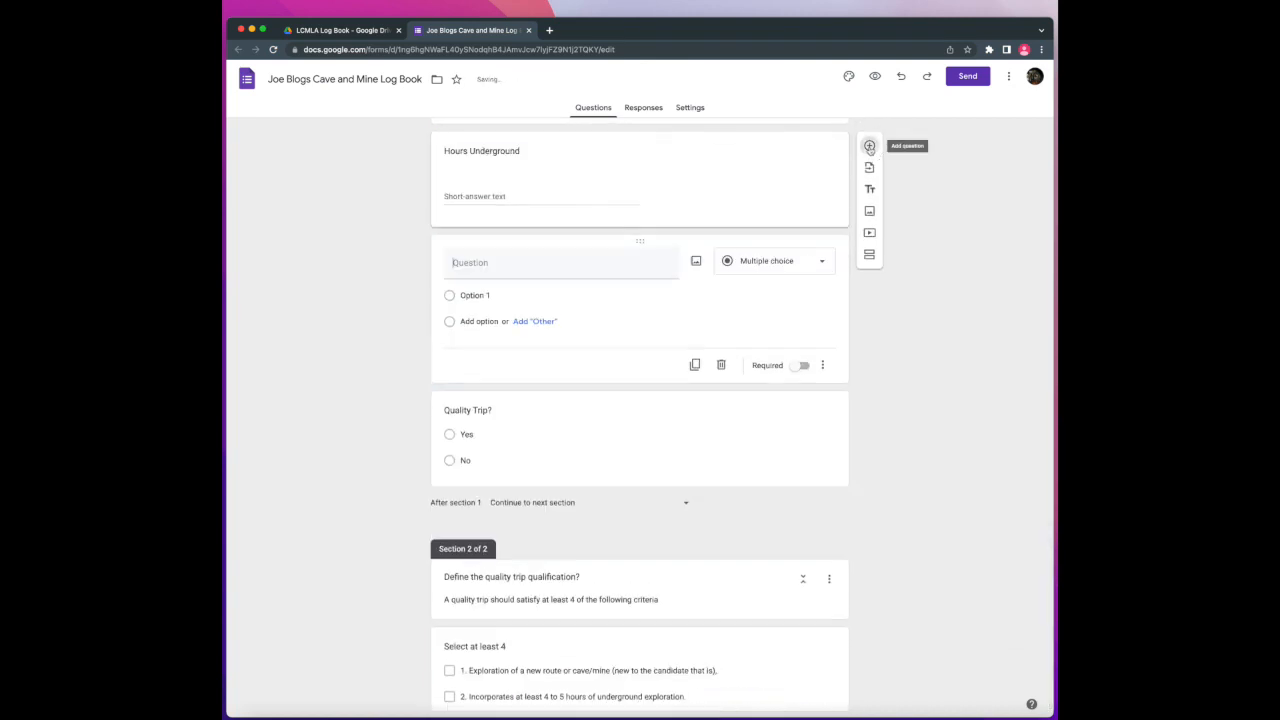
pyautogui.click(797, 263)
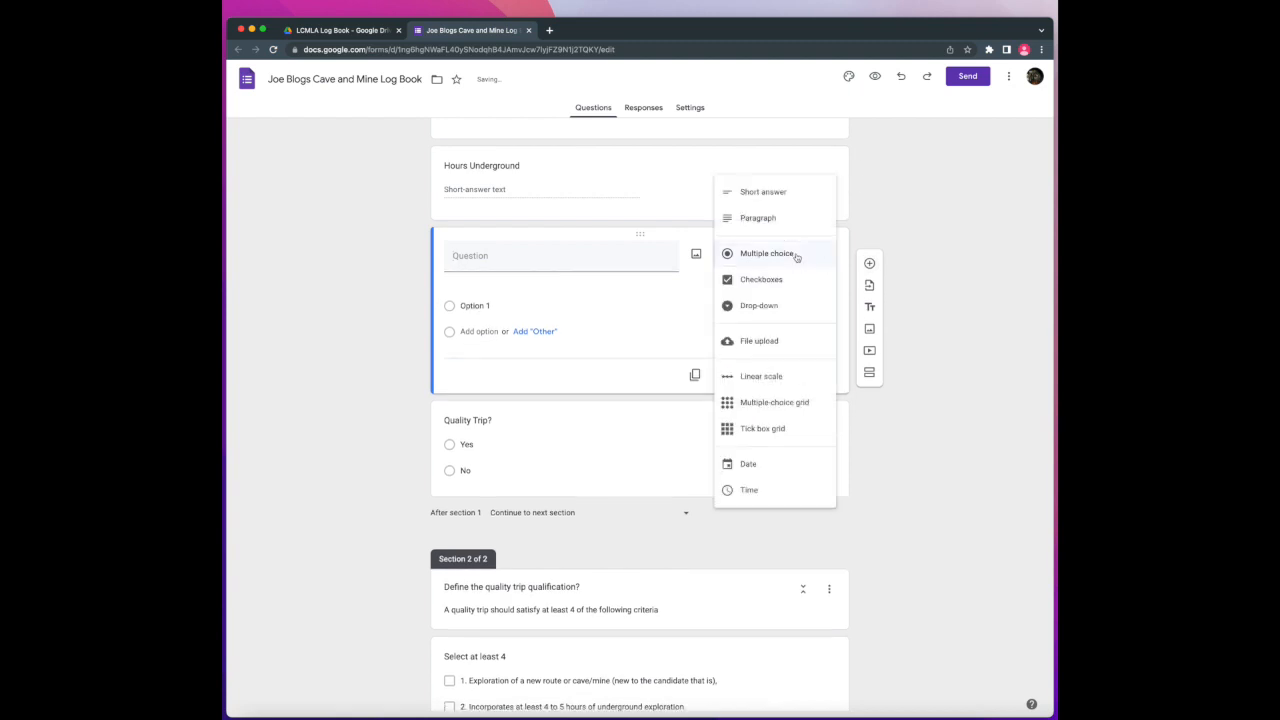
pyautogui.click(771, 340)
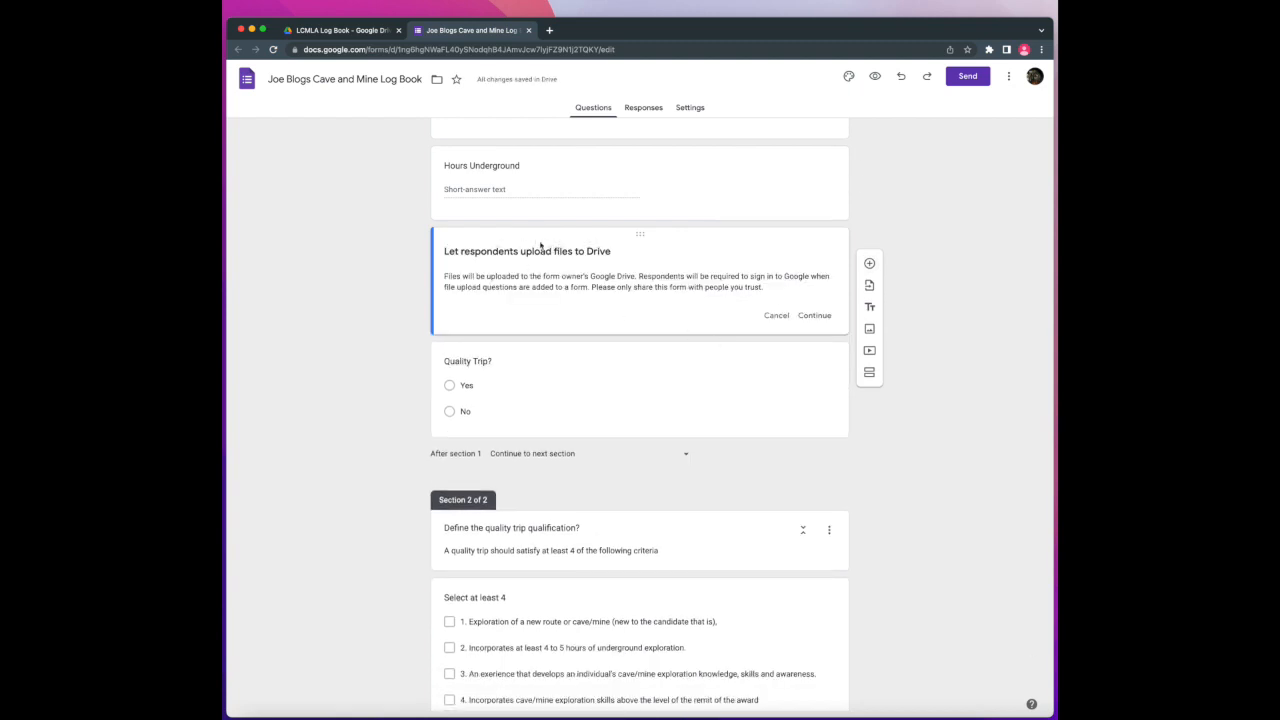
pyautogui.click(814, 315)
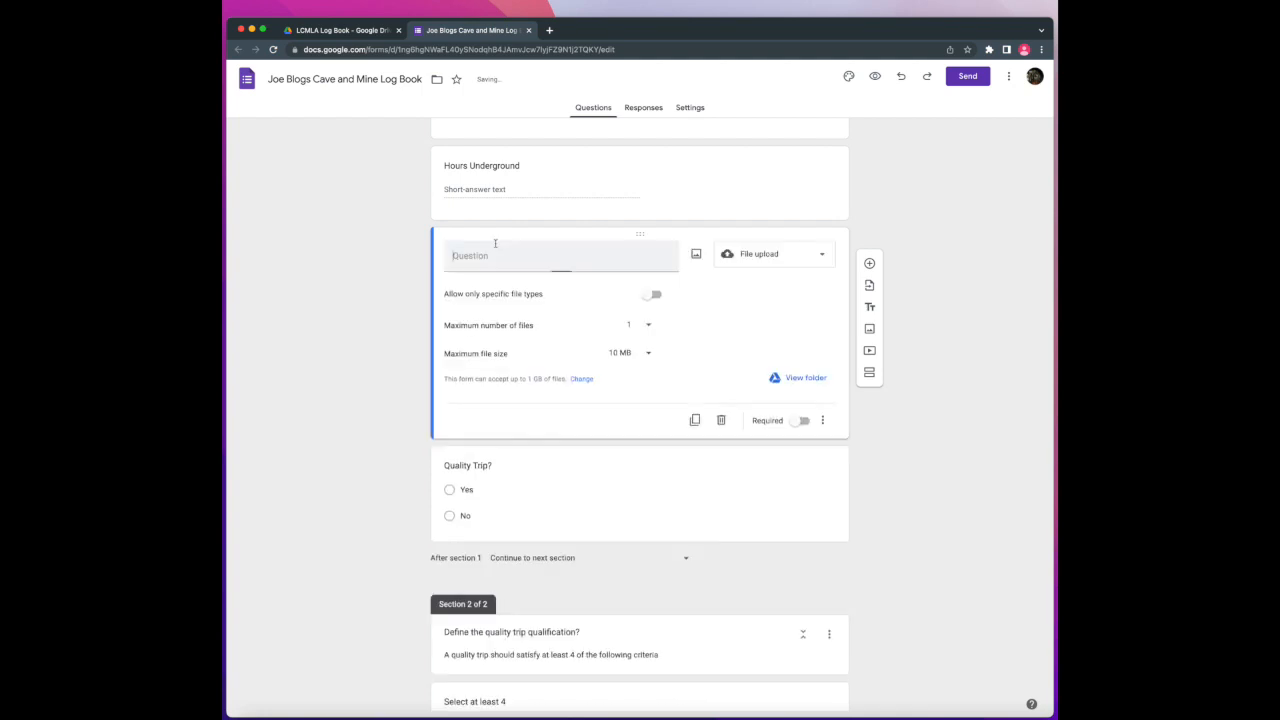
pyautogui.write('Upload photo')
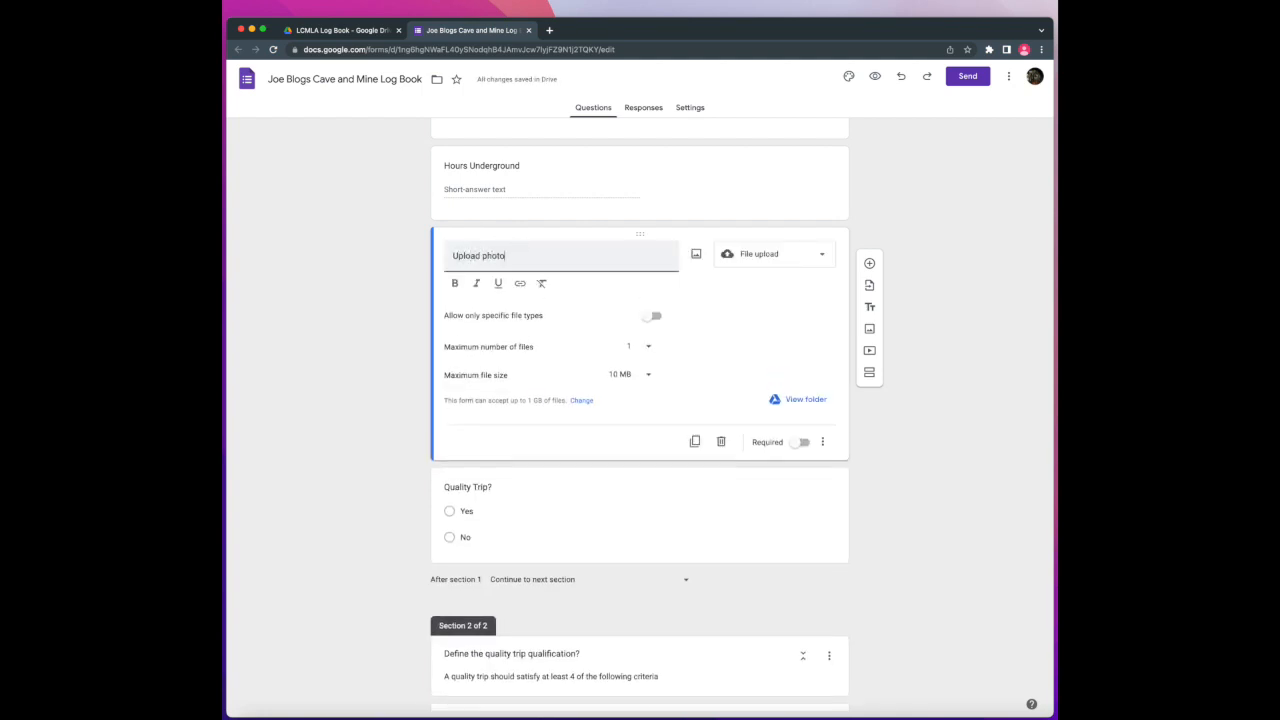
pyautogui.write('s or files from this trip')
pyautogui.click(640, 346)
pyautogui.click(638, 370)
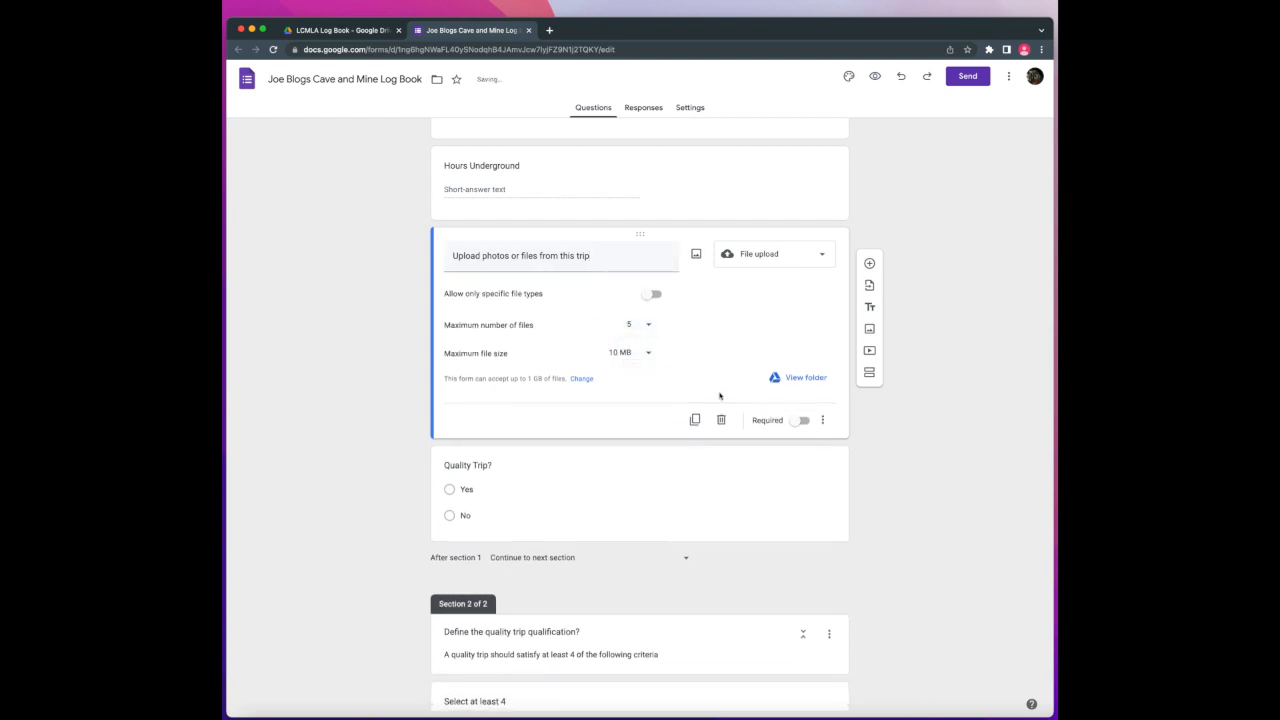
pyautogui.click(632, 356)
pyautogui.click(625, 377)
pyautogui.scroll(12, 934, 517)
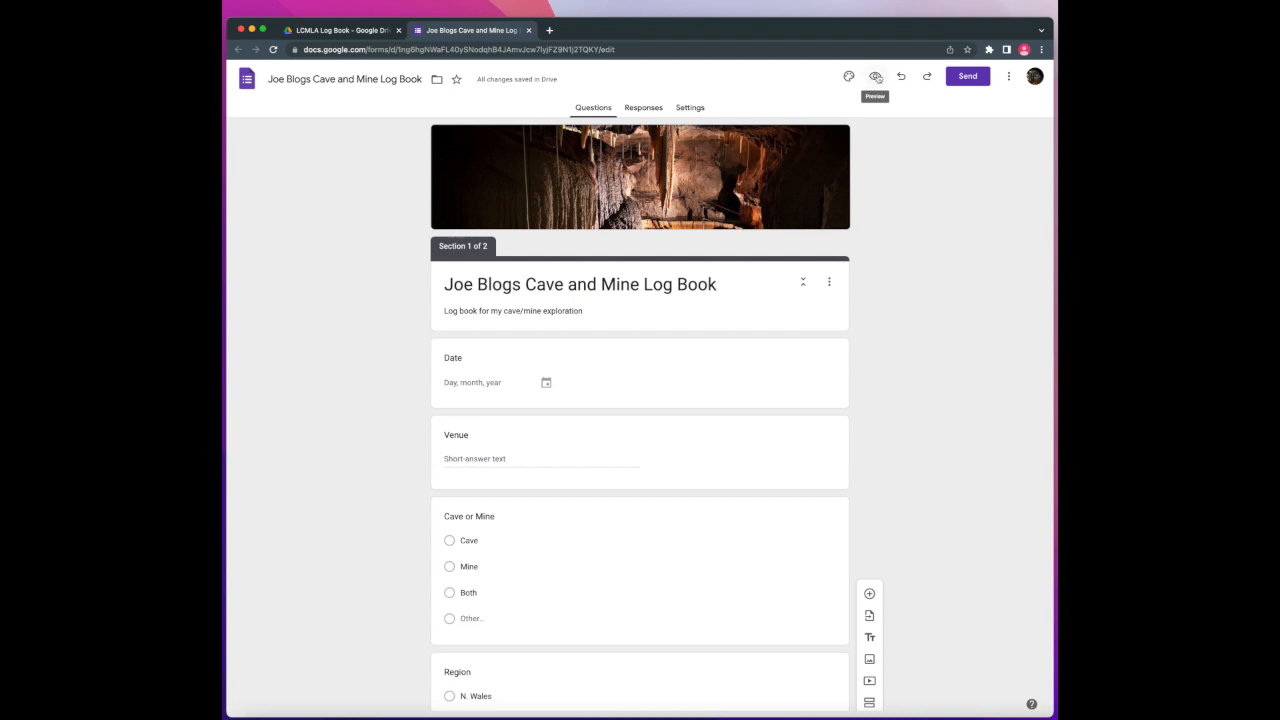
pyautogui.click(875, 76)
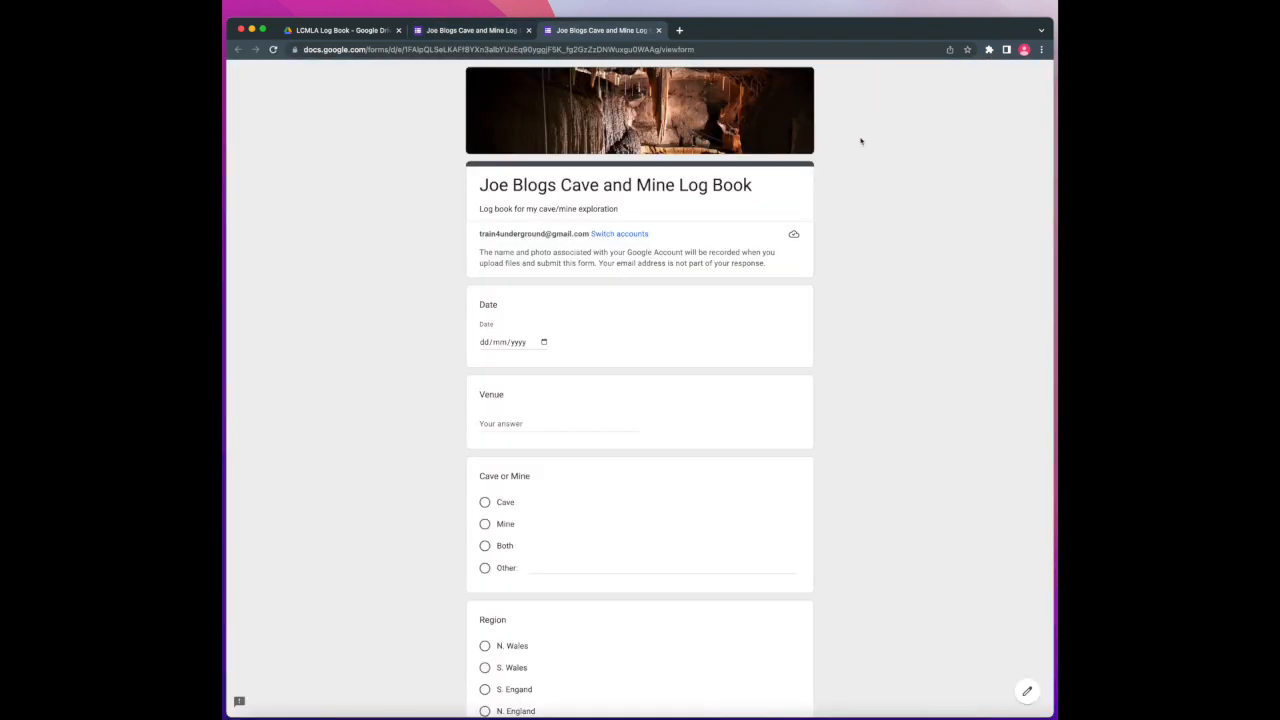
pyautogui.scroll(-15, 643, 221)
pyautogui.scroll(15, 643, 221)
pyautogui.scroll(-1, 643, 221)
pyautogui.click(659, 31)
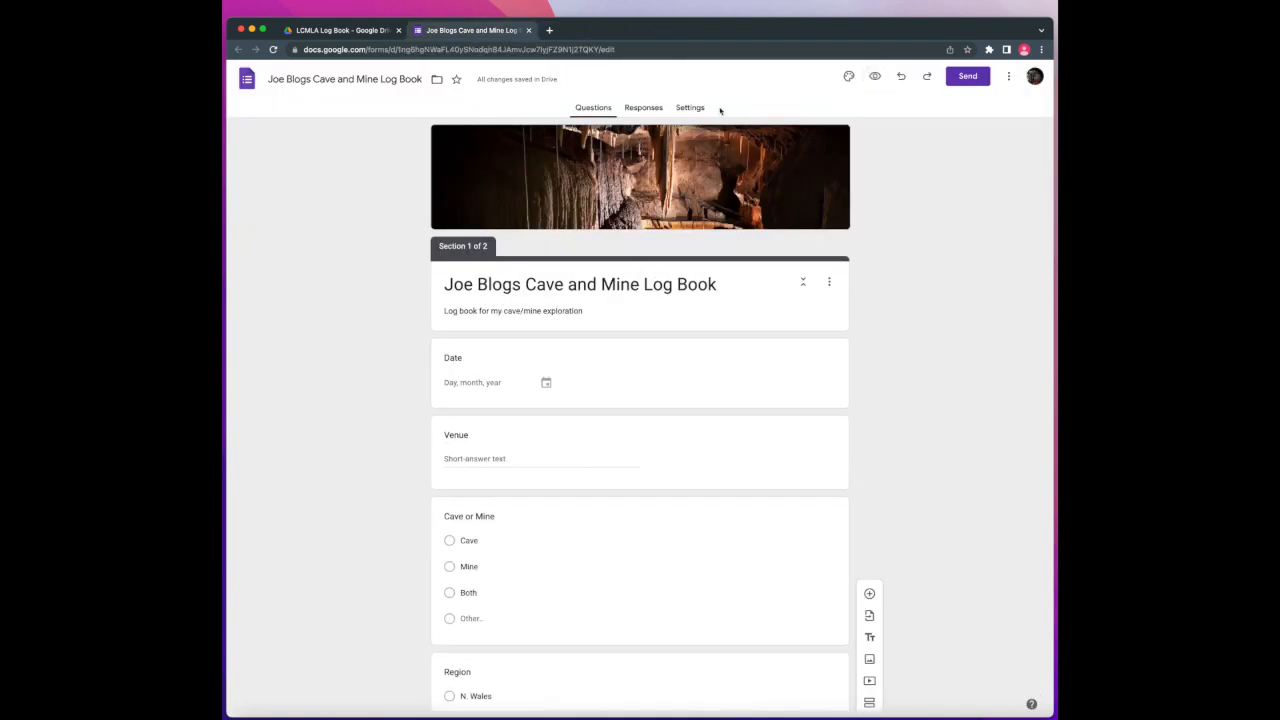
pyautogui.click(849, 78)
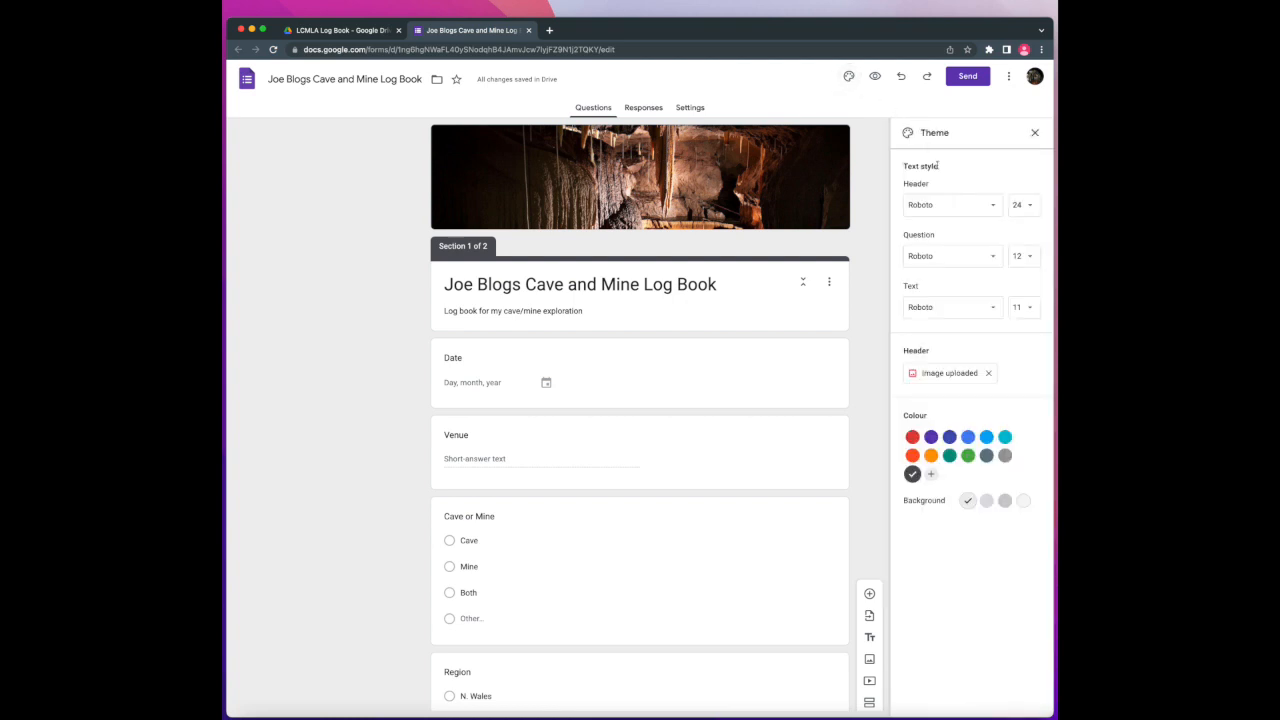
# Try red, purple and grey theme colours, then settle on blue-grey and close the theme panel
pyautogui.click(913, 438)
pyautogui.click(931, 437)
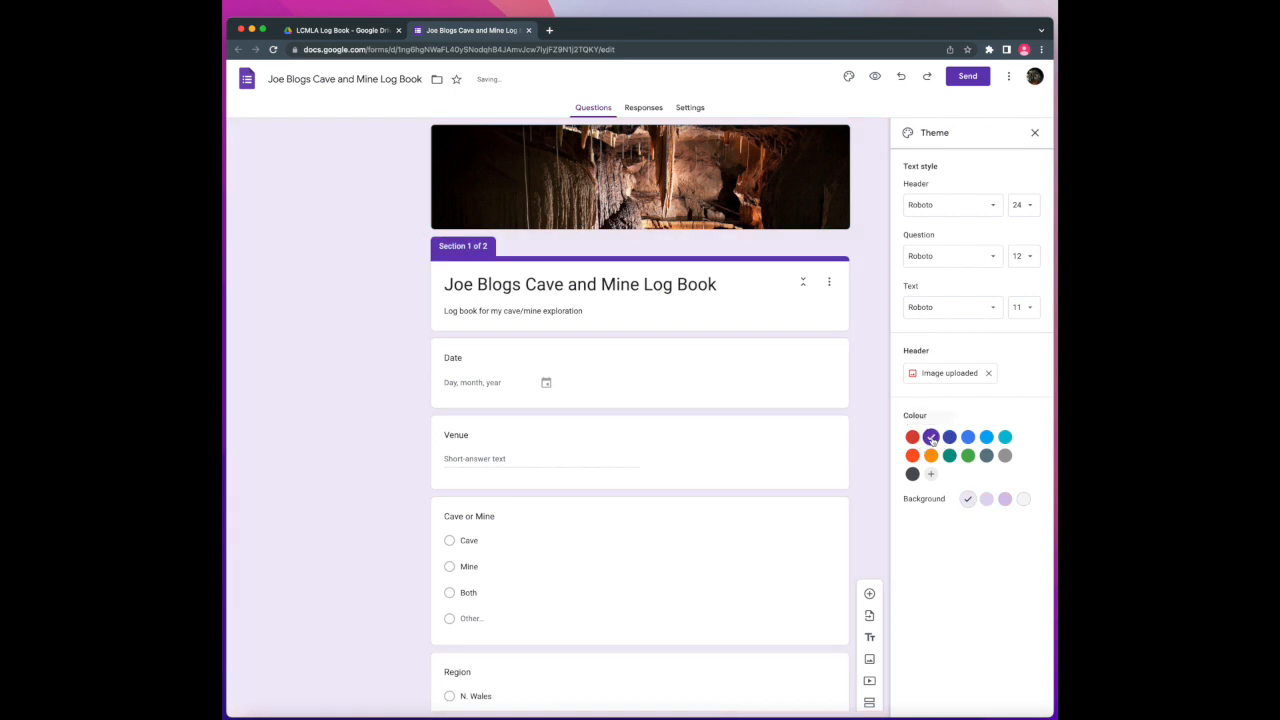
pyautogui.click(1003, 456)
pyautogui.click(987, 456)
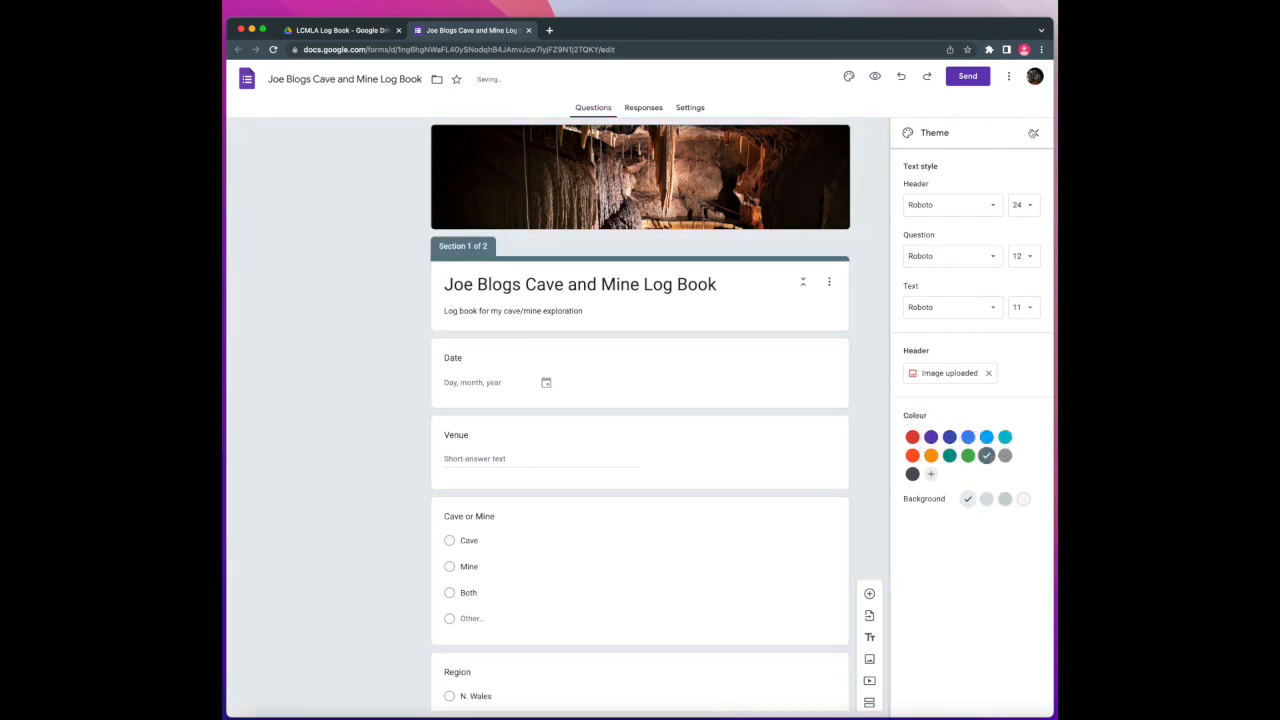
pyautogui.click(1033, 132)
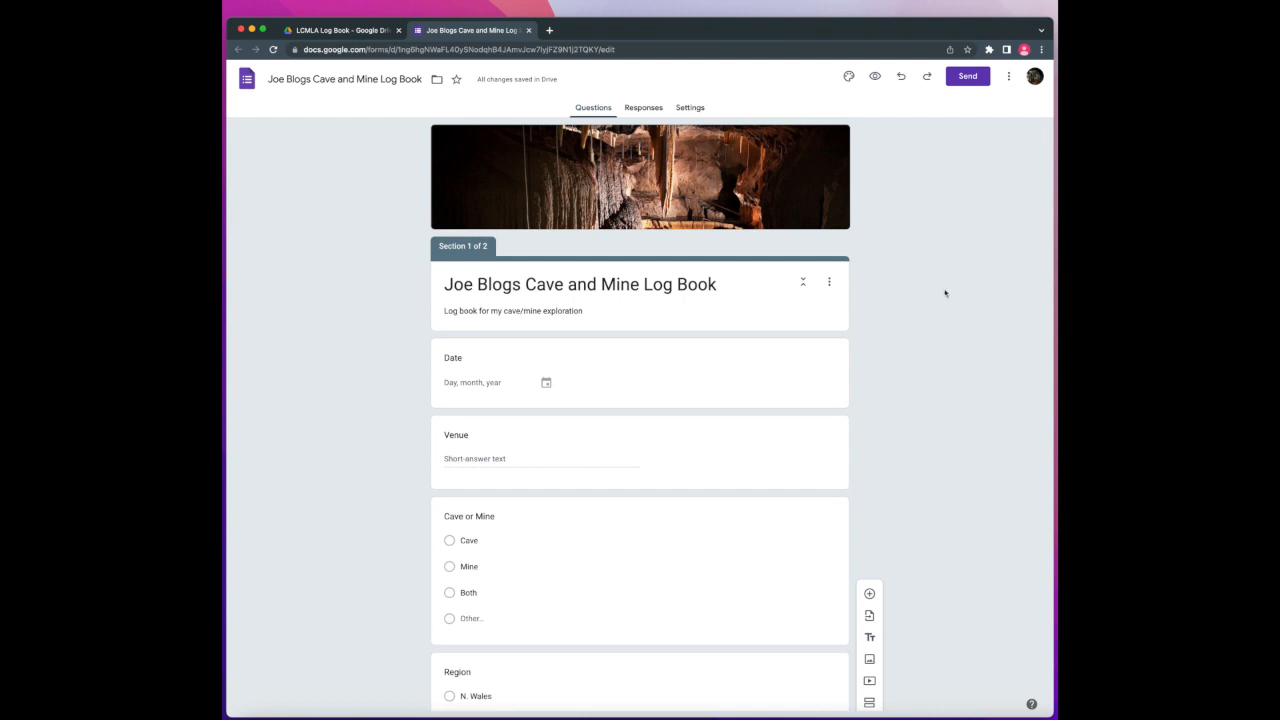
# Copy the form's shortened share link from the Send dialog's Link option
pyautogui.click(967, 77)
pyautogui.click(596, 158)
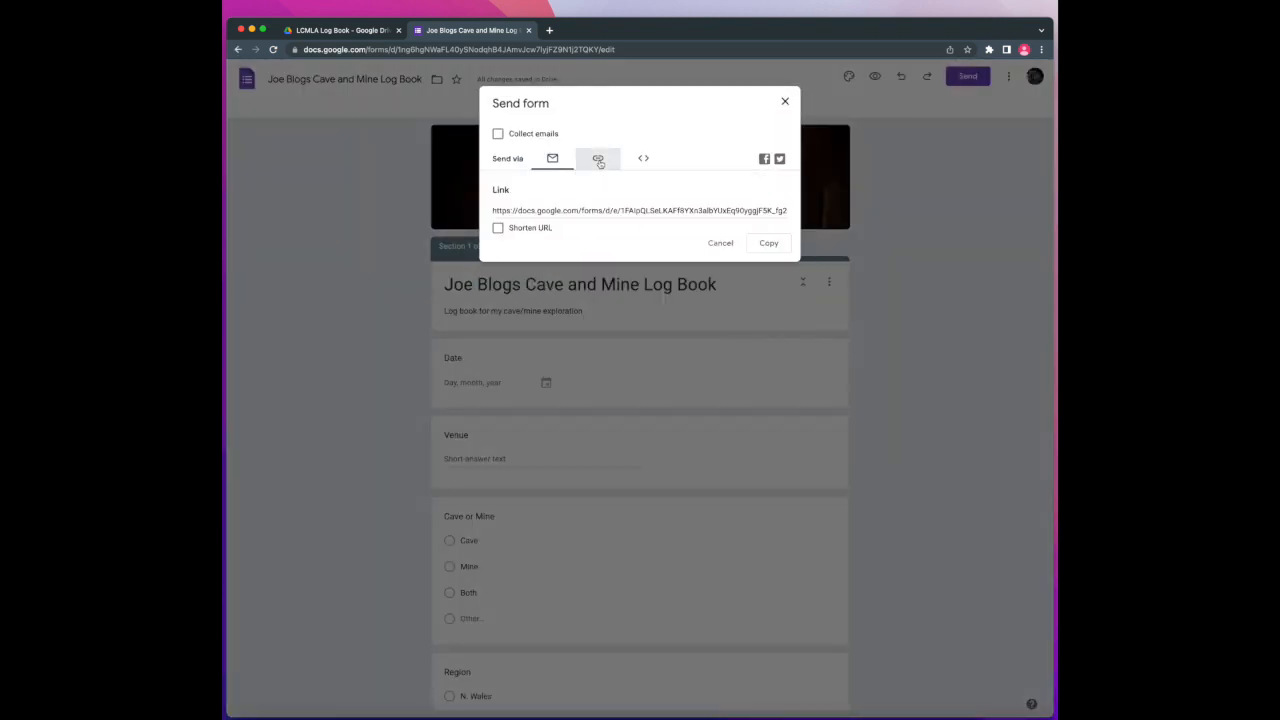
pyautogui.click(498, 230)
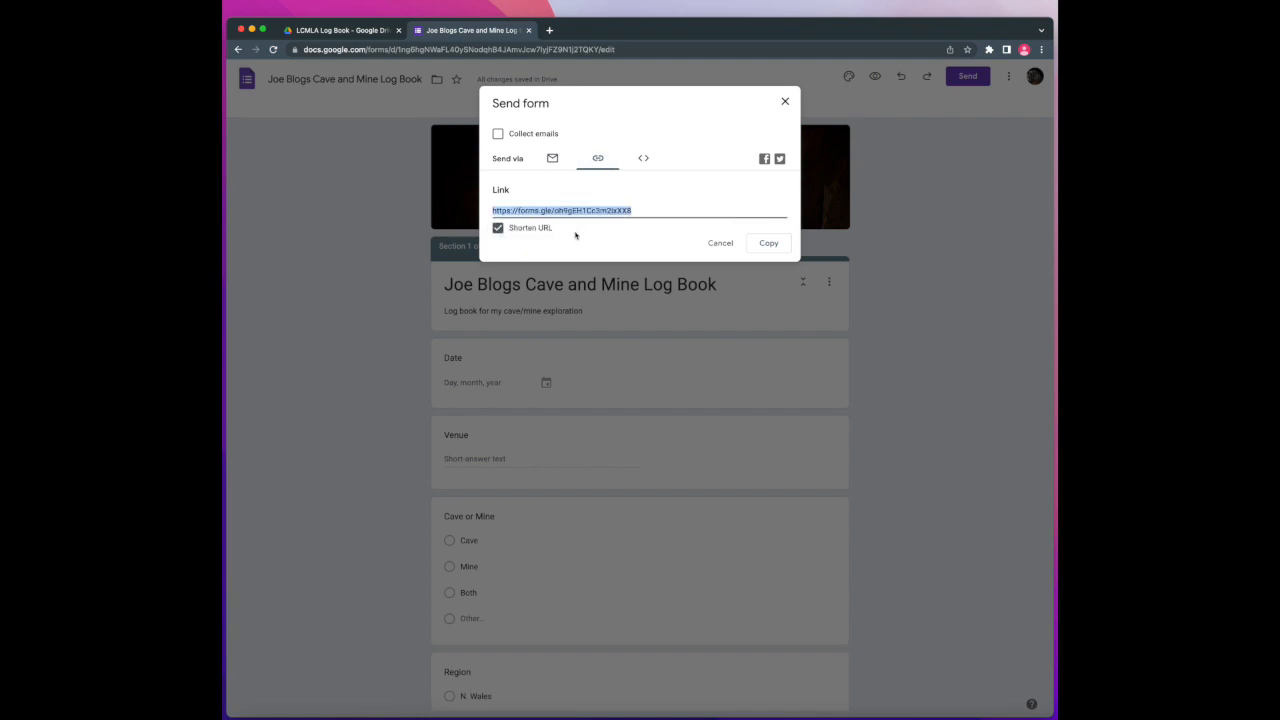
pyautogui.click(768, 244)
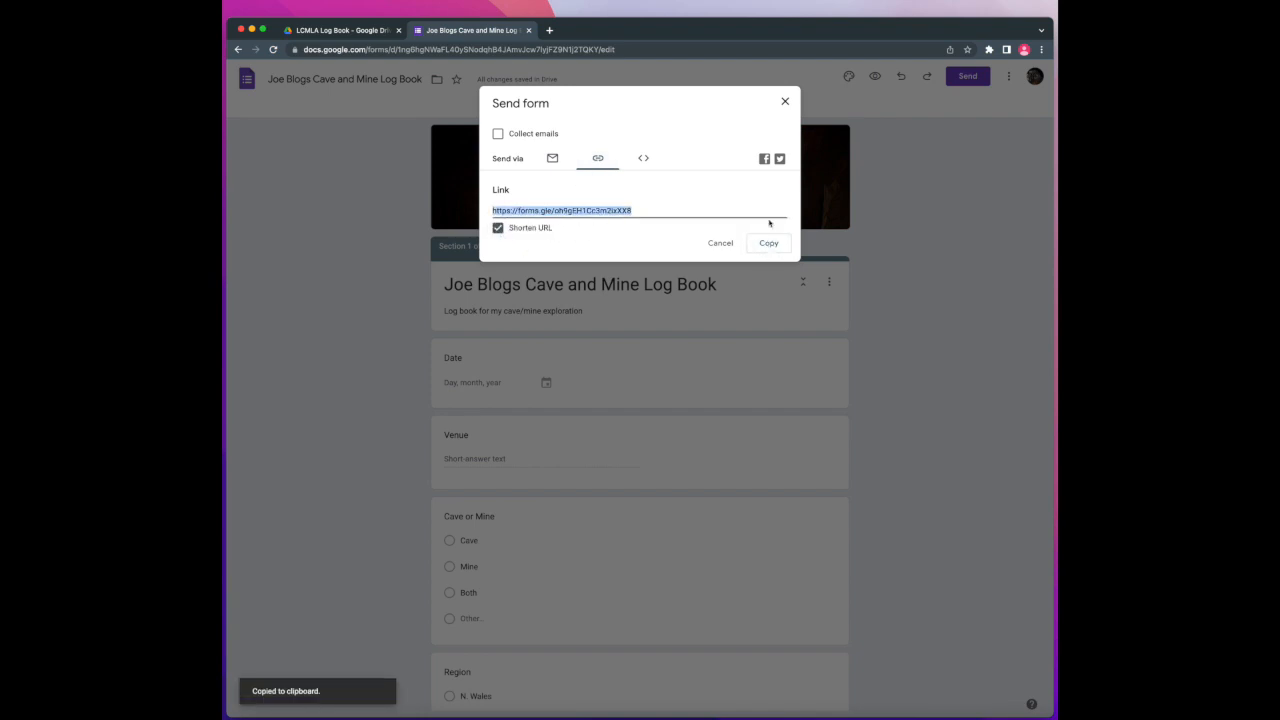
pyautogui.click(784, 104)
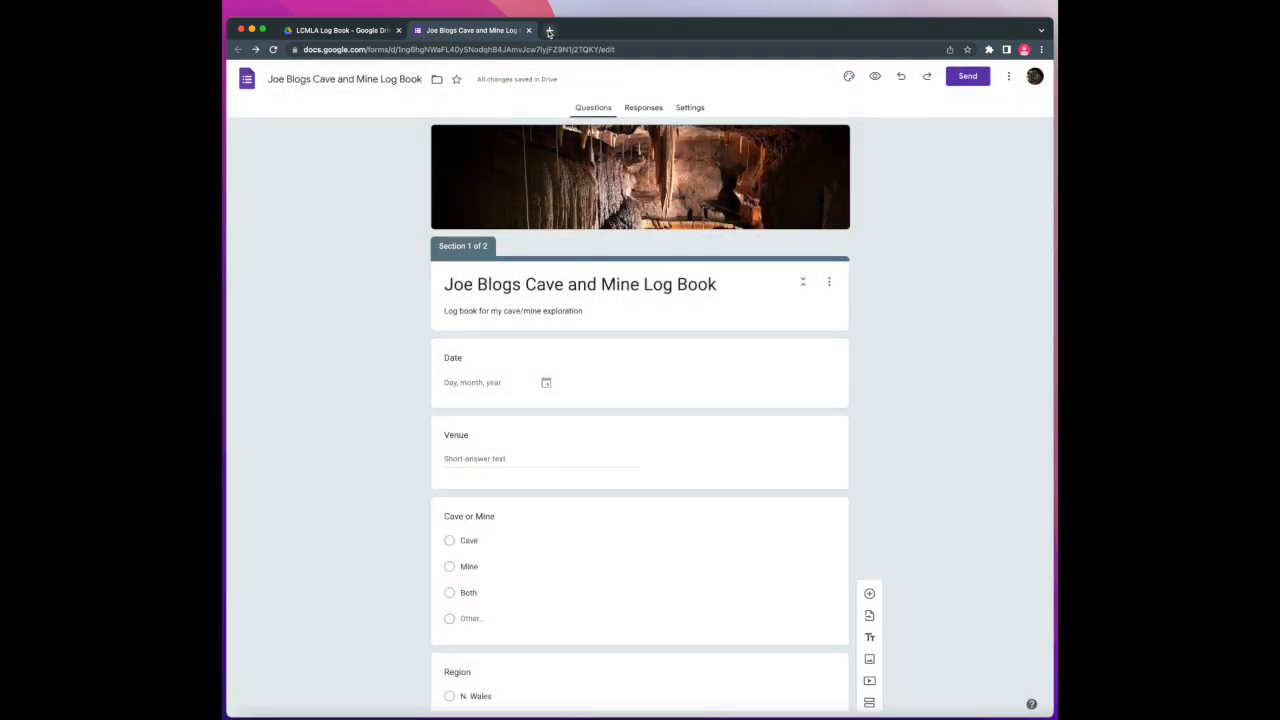
# Load the live form from the pasted short link in a new tab, bookmark it, and close that tab
pyautogui.click(549, 32)
pyautogui.press('super+v')
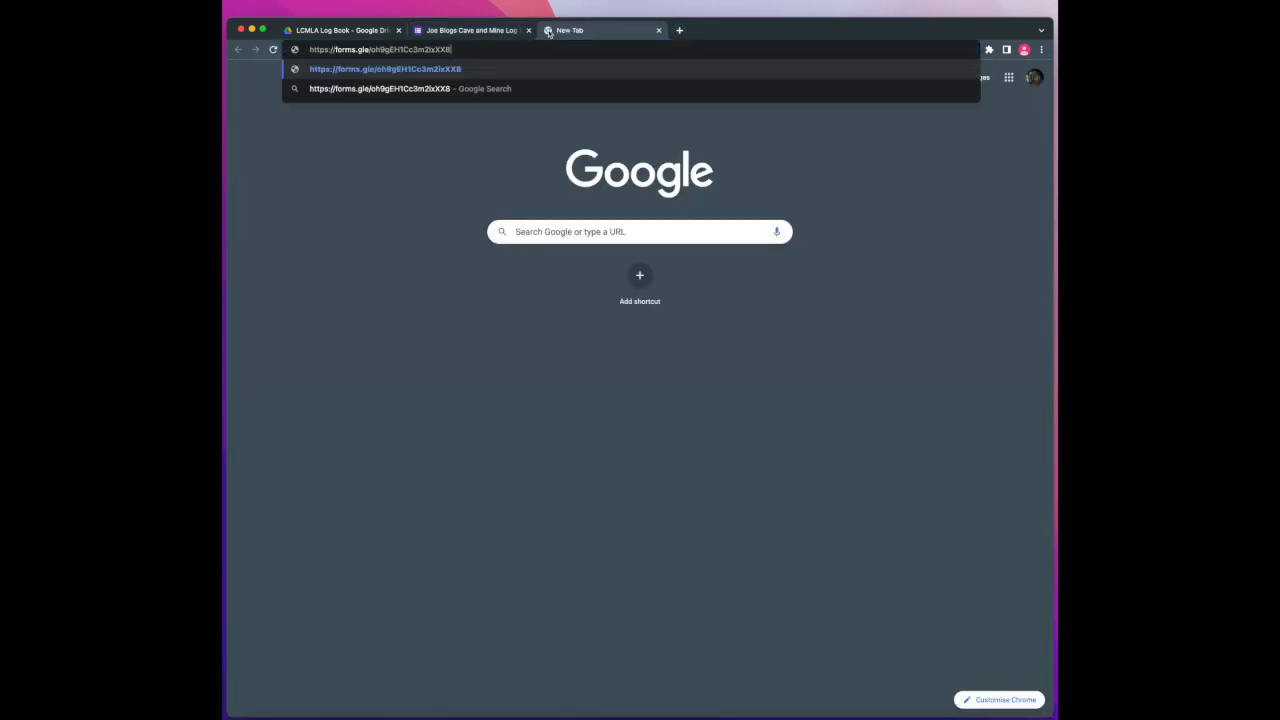
pyautogui.press('Return')
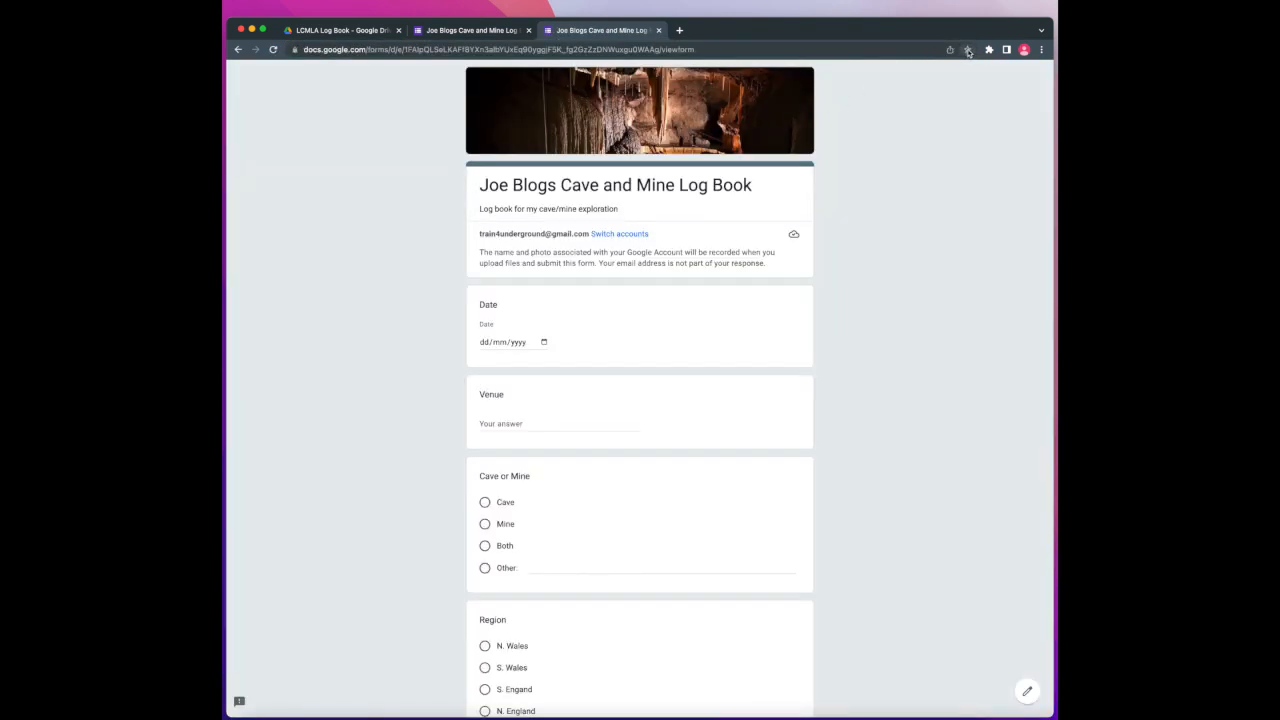
pyautogui.click(967, 50)
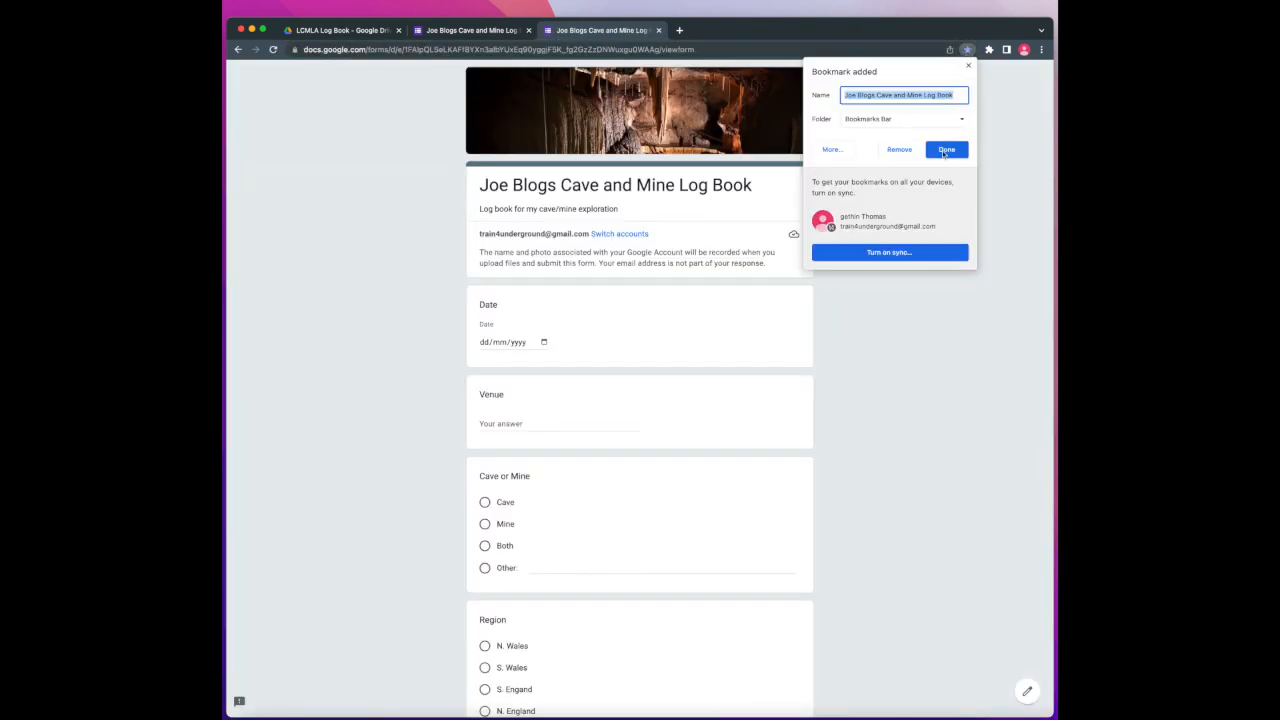
pyautogui.click(947, 150)
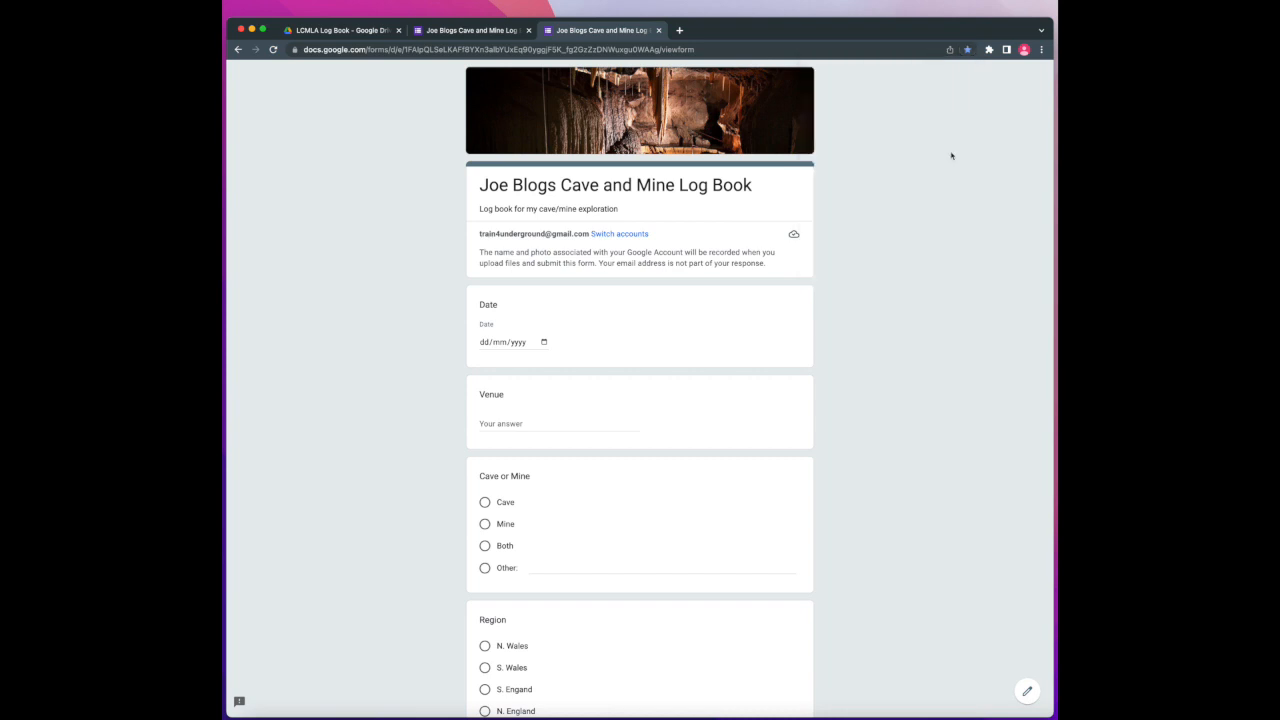
pyautogui.click(658, 31)
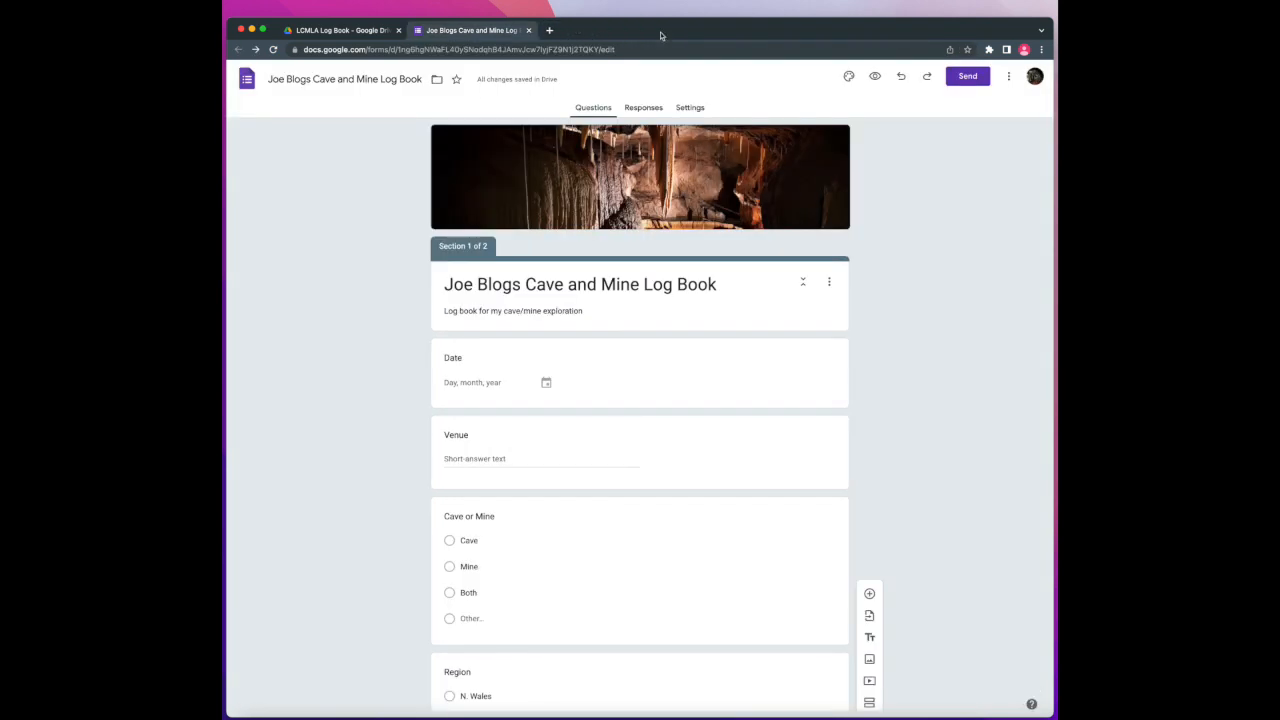
# Link the form's responses to the existing Copy of [Your Name] Cave and Mine Log Book spreadsheet
pyautogui.click(641, 112)
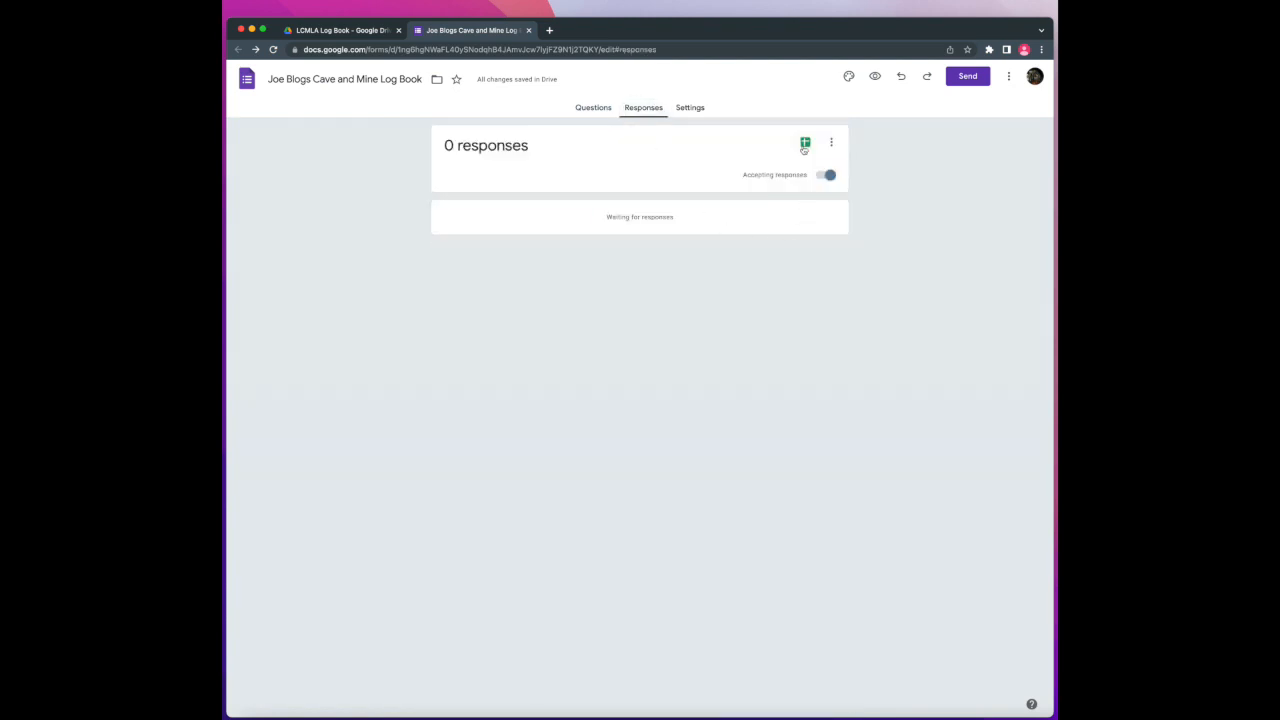
pyautogui.click(804, 145)
pyautogui.click(547, 174)
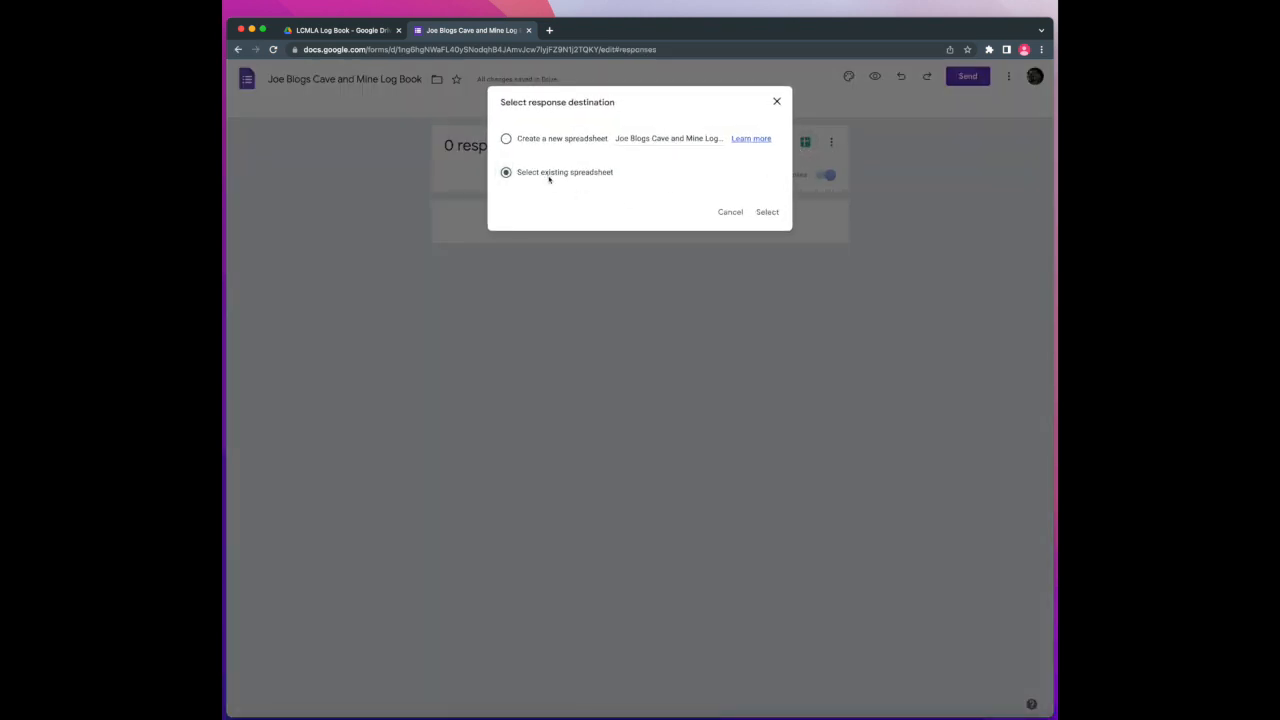
pyautogui.click(765, 212)
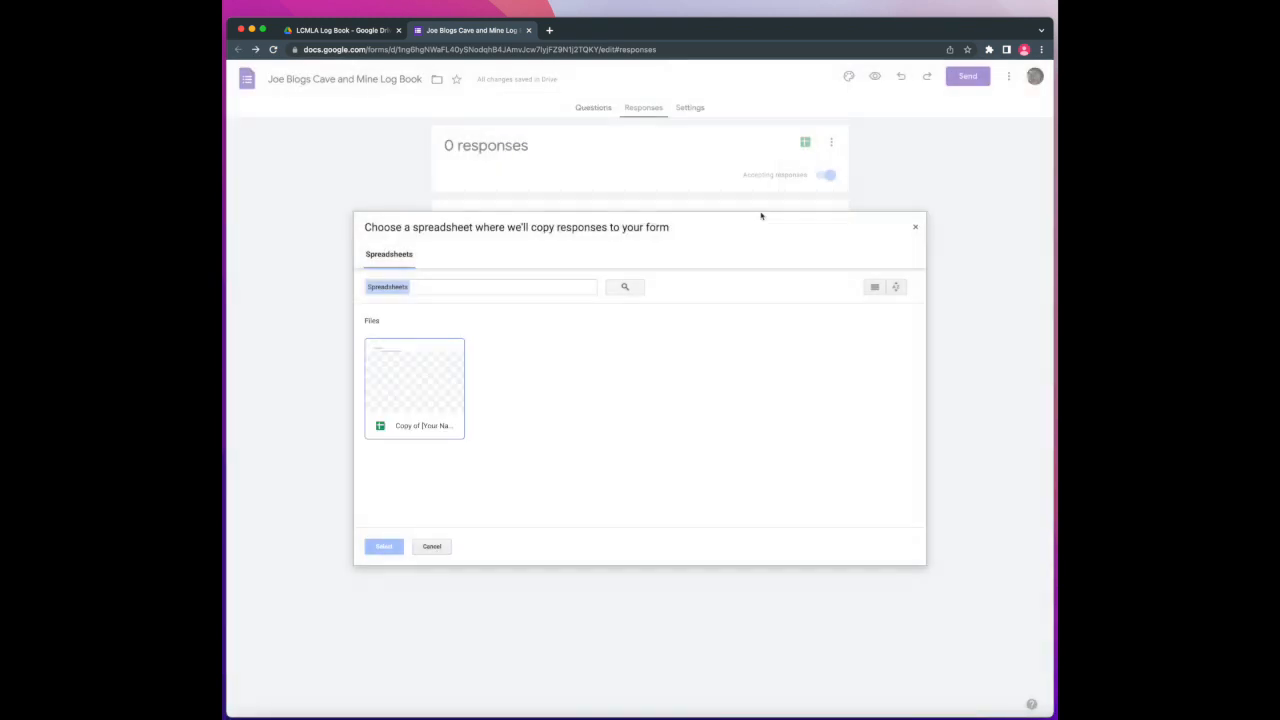
pyautogui.click(414, 380)
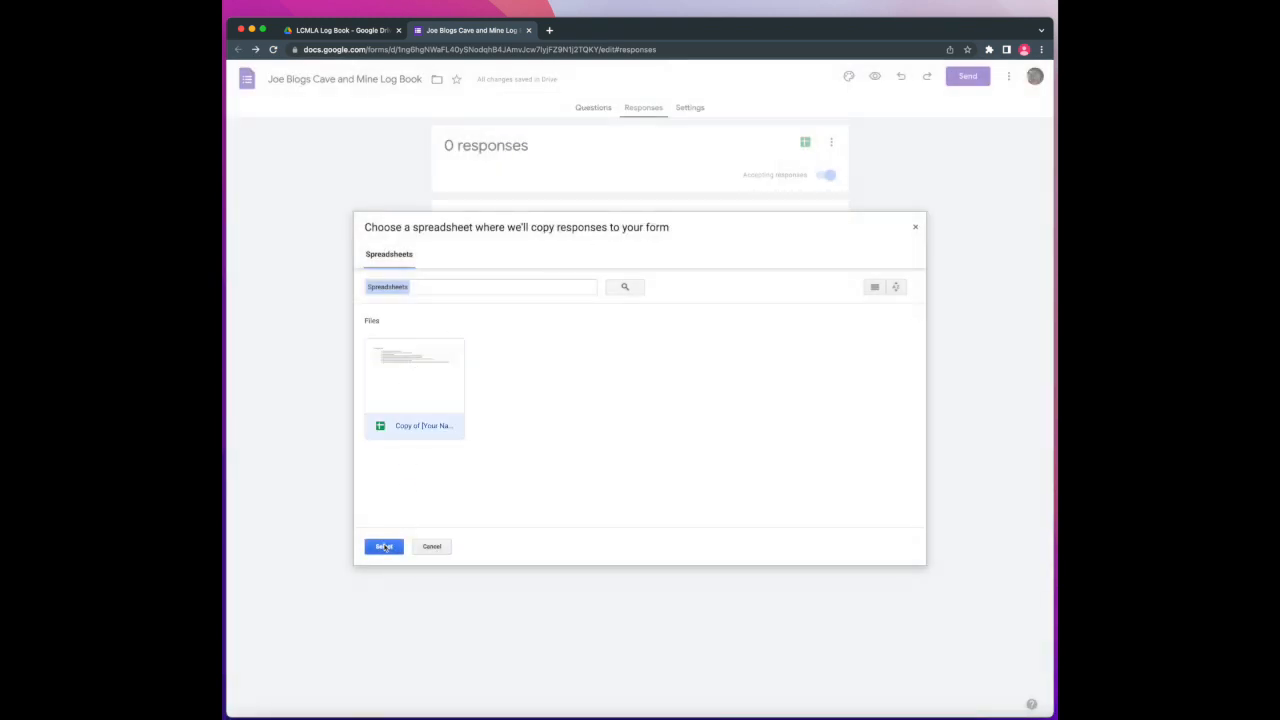
pyautogui.rightClick(419, 424)
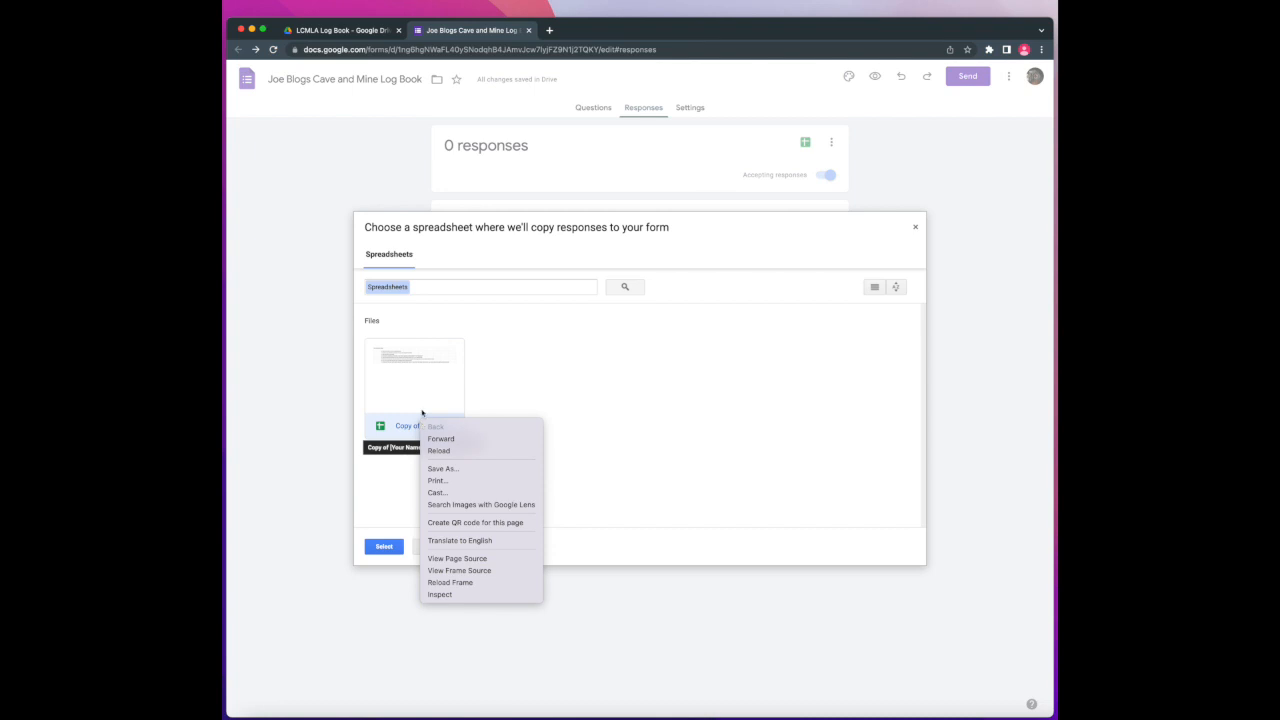
pyautogui.click(423, 395)
pyautogui.click(388, 549)
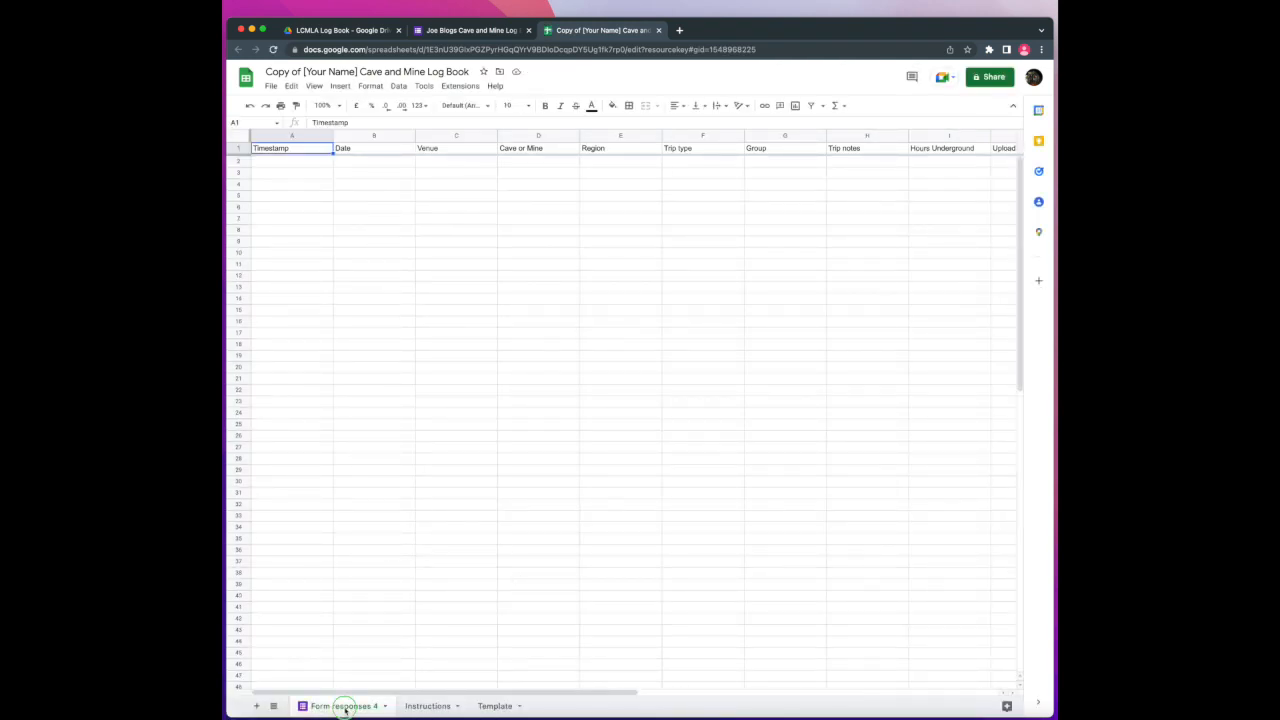
# Rename the Form responses 4 sheet to 2022
pyautogui.rightClick(345, 709)
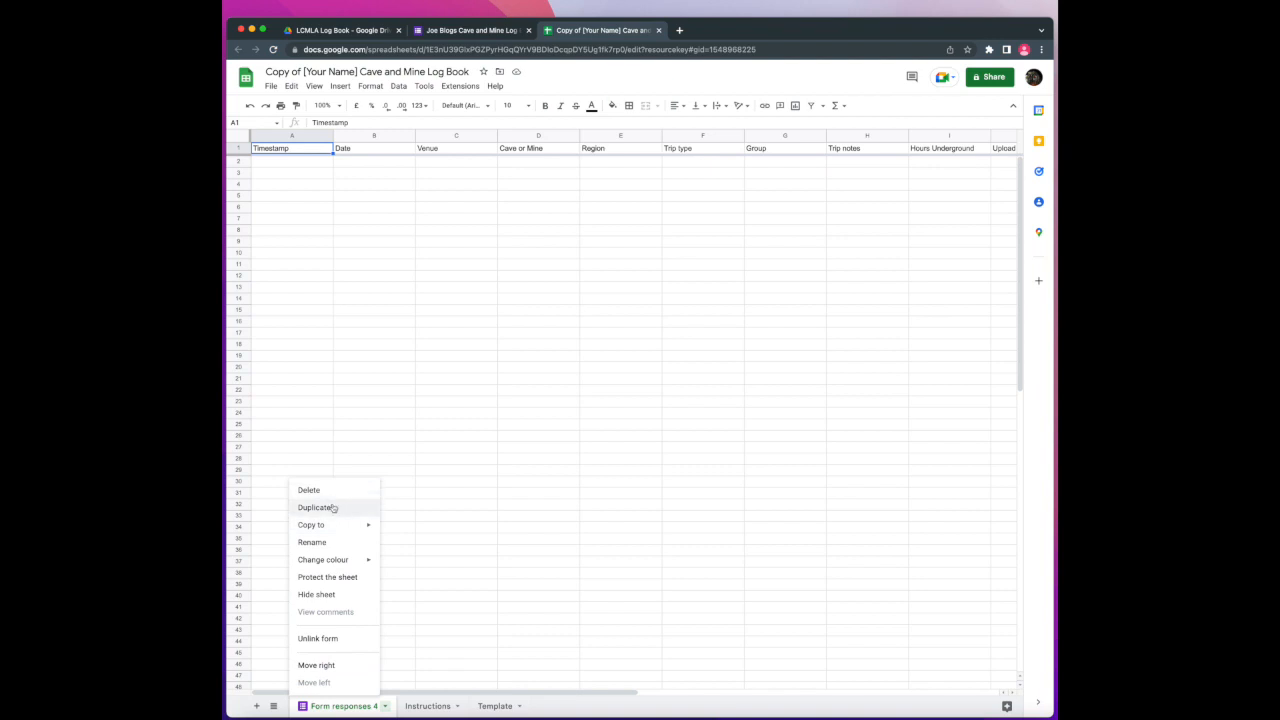
pyautogui.click(326, 543)
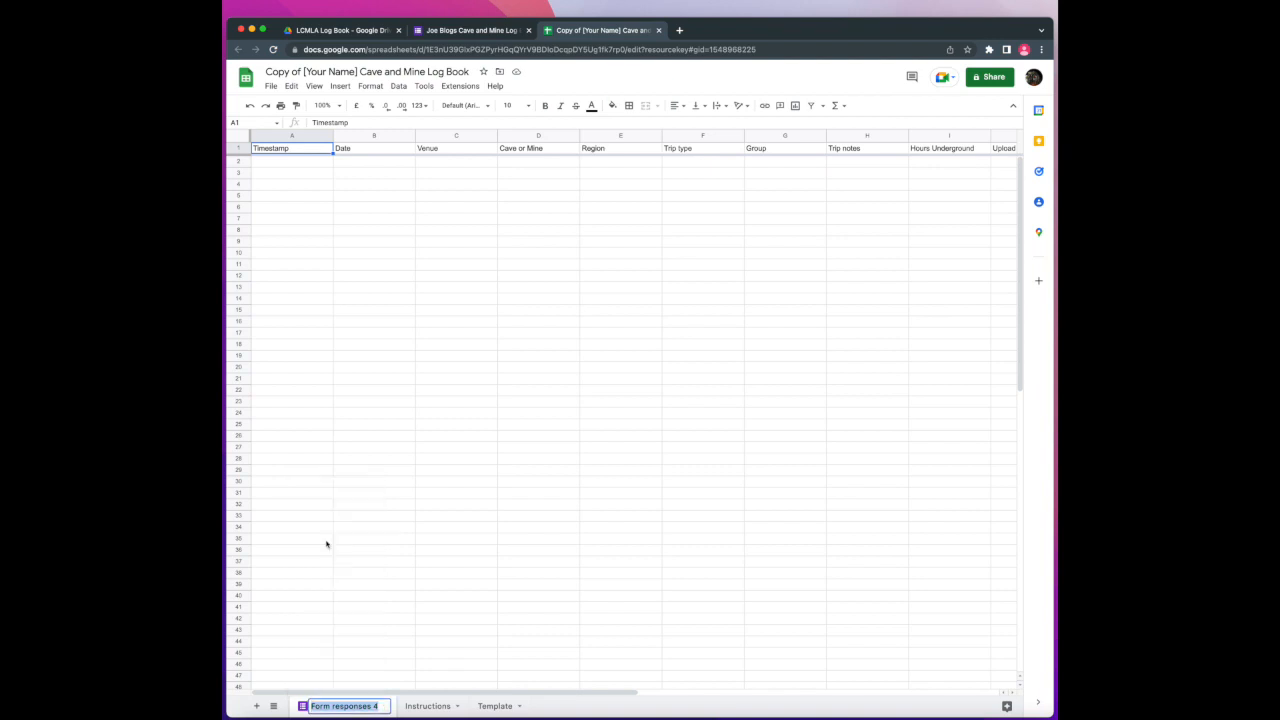
pyautogui.write('2022')
pyautogui.press('Return')
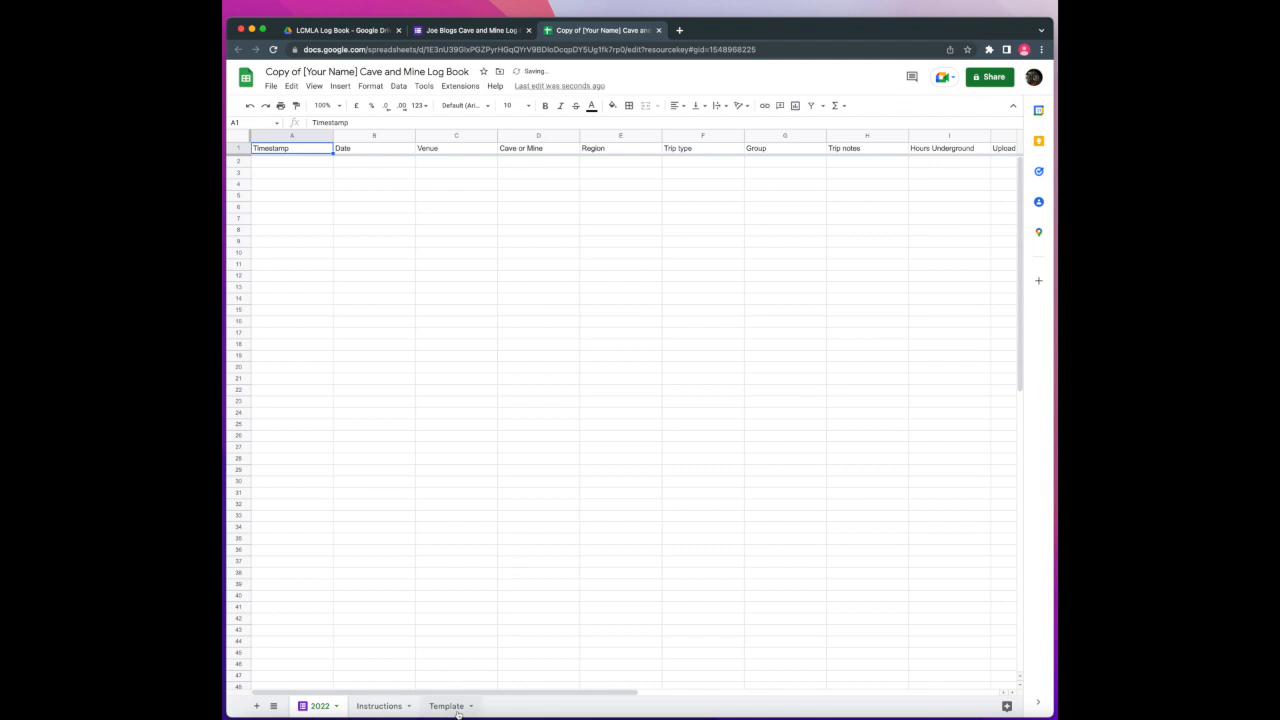
# Paste the Template's header rows 1–3 into the 2022 sheet and freeze them
pyautogui.click(450, 706)
pyautogui.moveTo(238, 155); pyautogui.dragTo(238, 192)
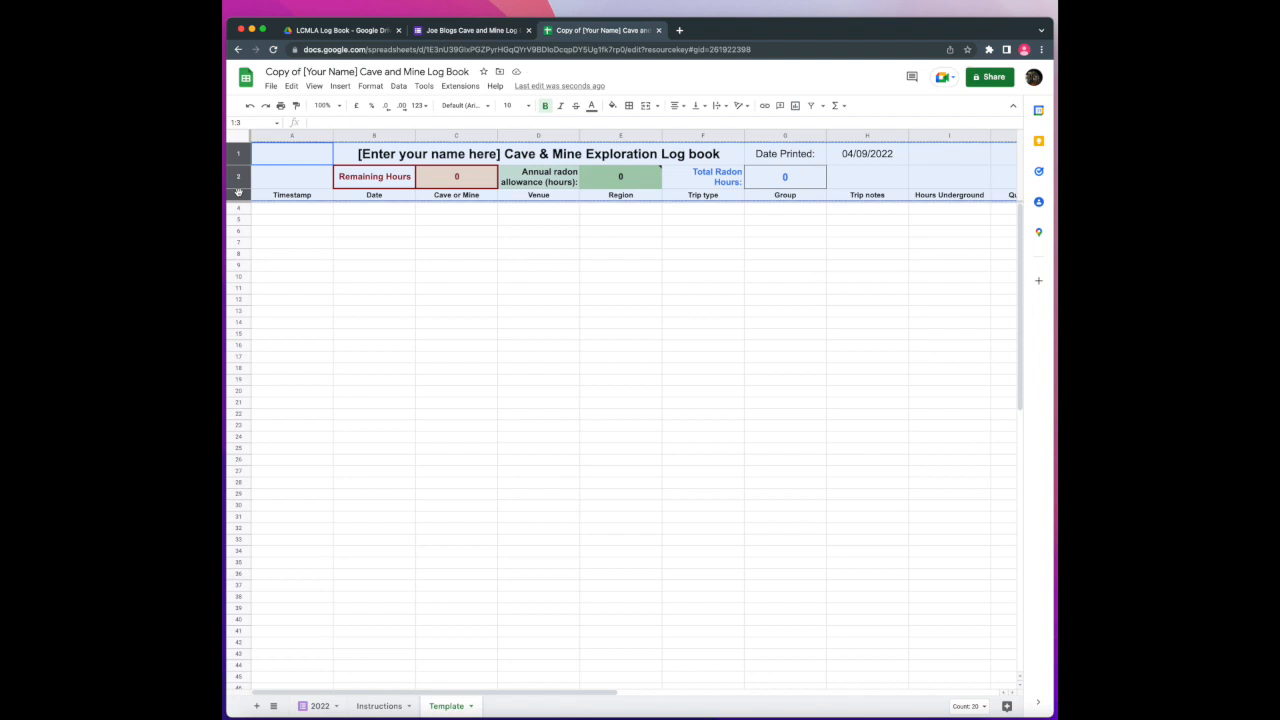
pyautogui.click(319, 705)
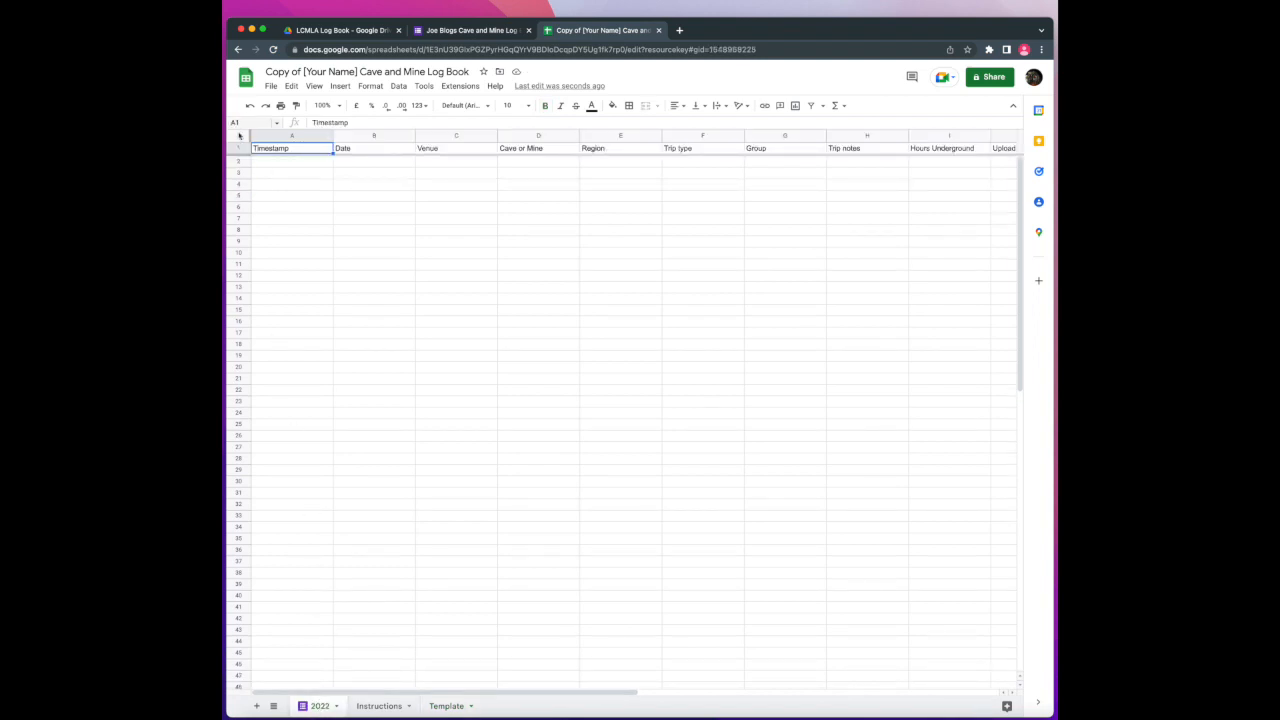
pyautogui.click(239, 148)
pyautogui.press('super+v')
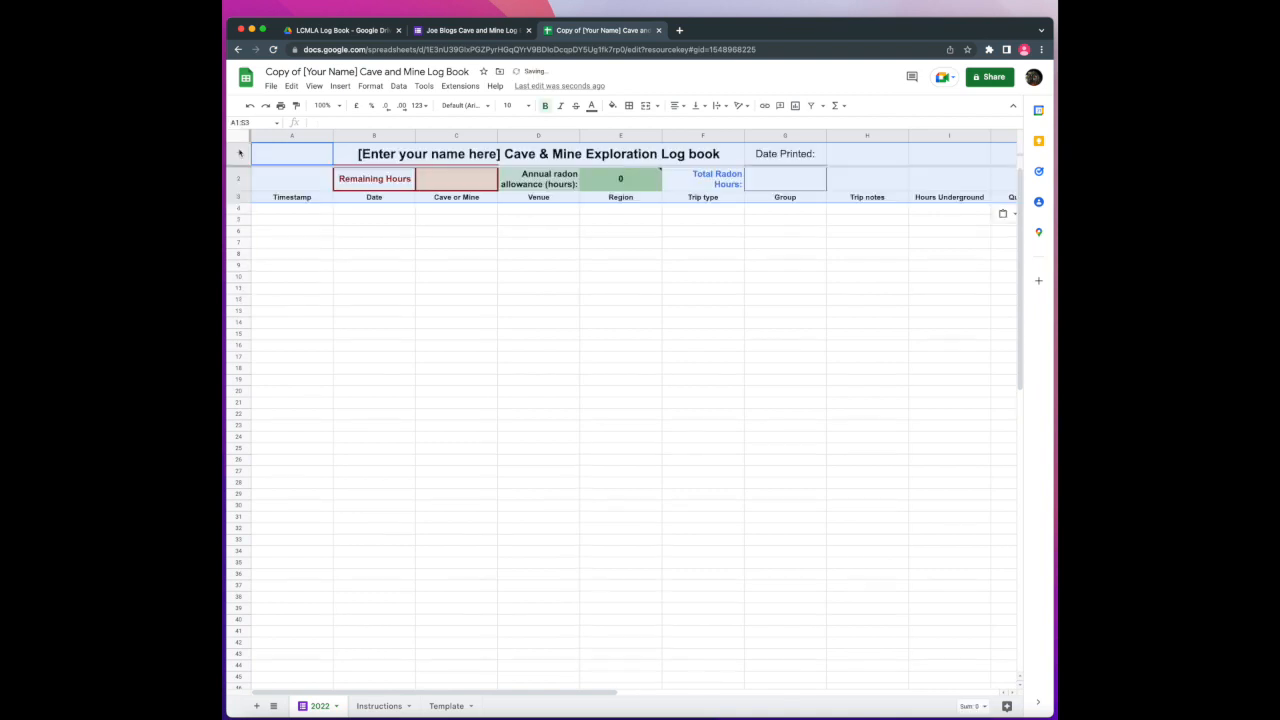
pyautogui.click(310, 312)
pyautogui.moveTo(266, 166); pyautogui.dragTo(276, 203)
# Enter 250 in cell E2 as the annual radon allowance and check the columns
pyautogui.click(390, 255)
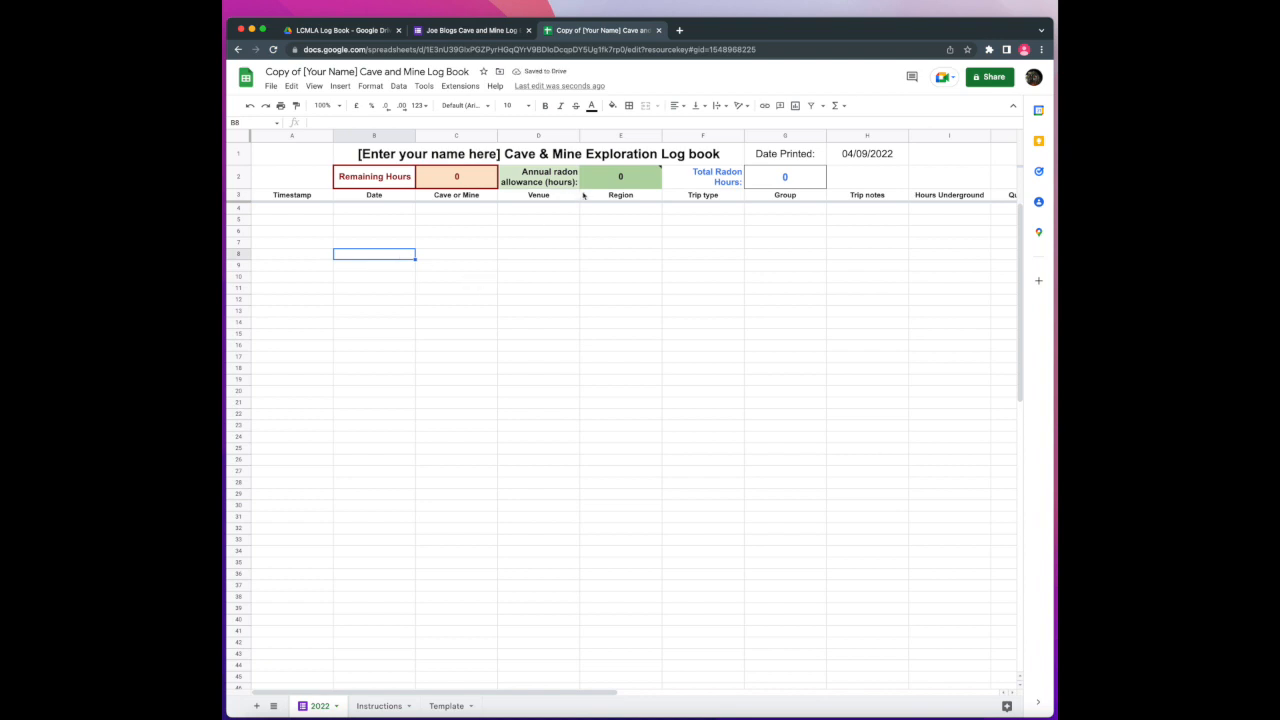
pyautogui.click(616, 176)
pyautogui.write('250')
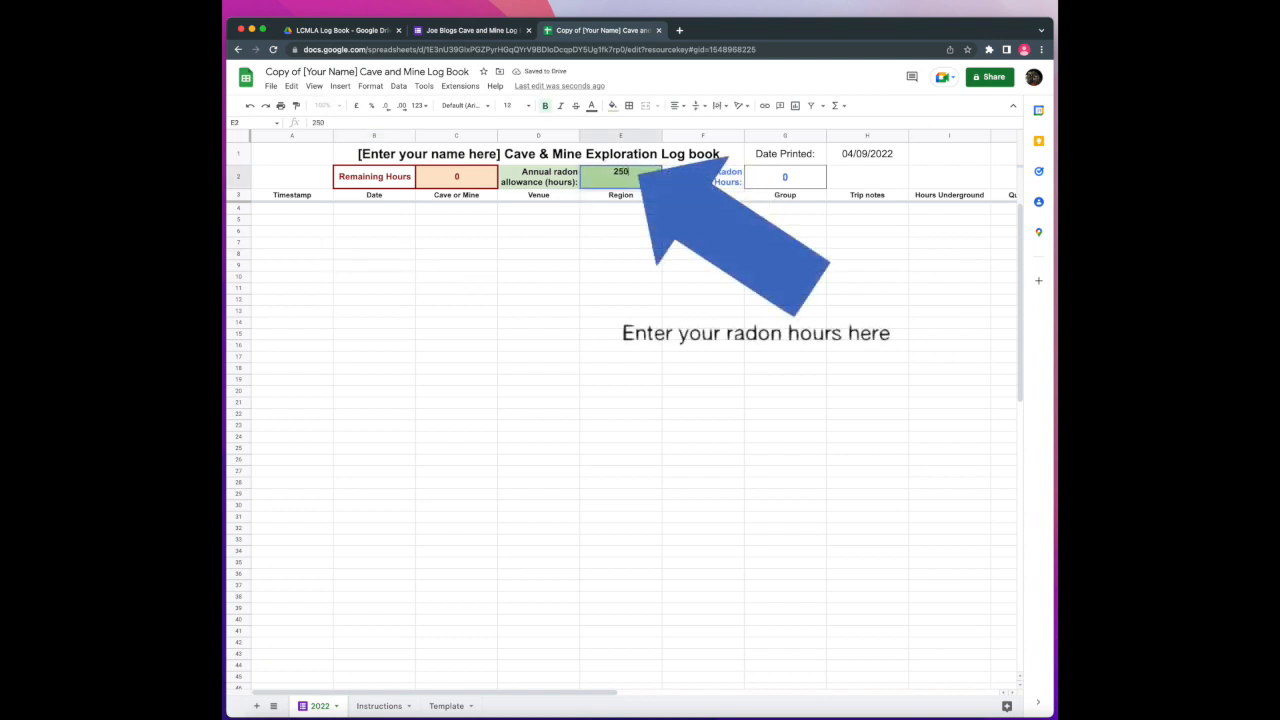
pyautogui.press('Return')
pyautogui.click(666, 322)
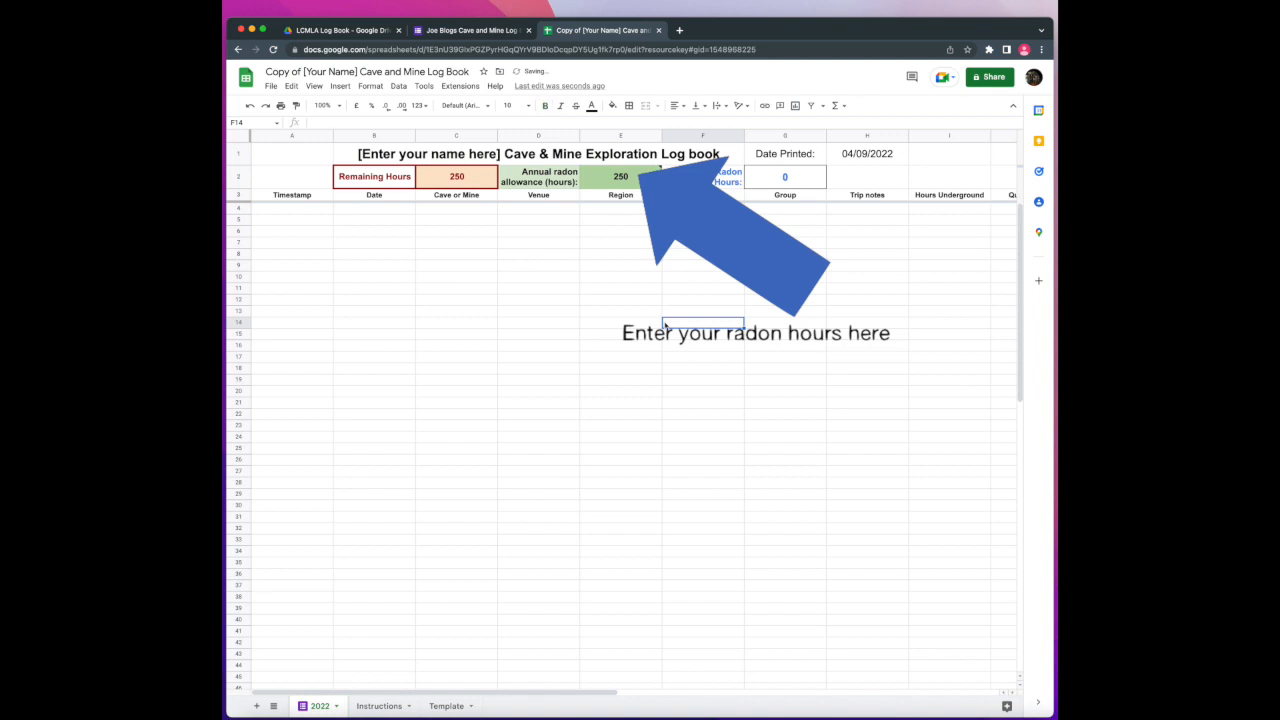
pyautogui.hscroll(2, 634, 278)
pyautogui.hscroll(1, 633, 279)
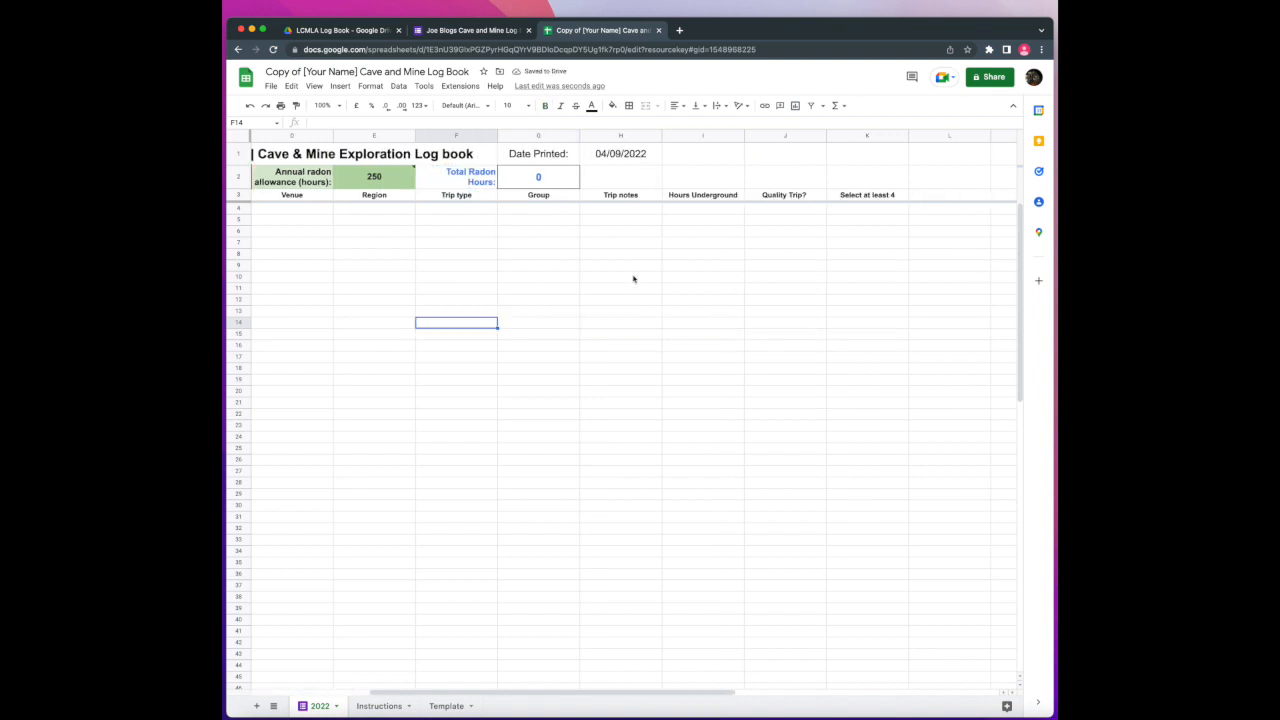
pyautogui.hscroll(-3, 633, 279)
pyautogui.hscroll(3, 633, 279)
pyautogui.hscroll(-3, 633, 279)
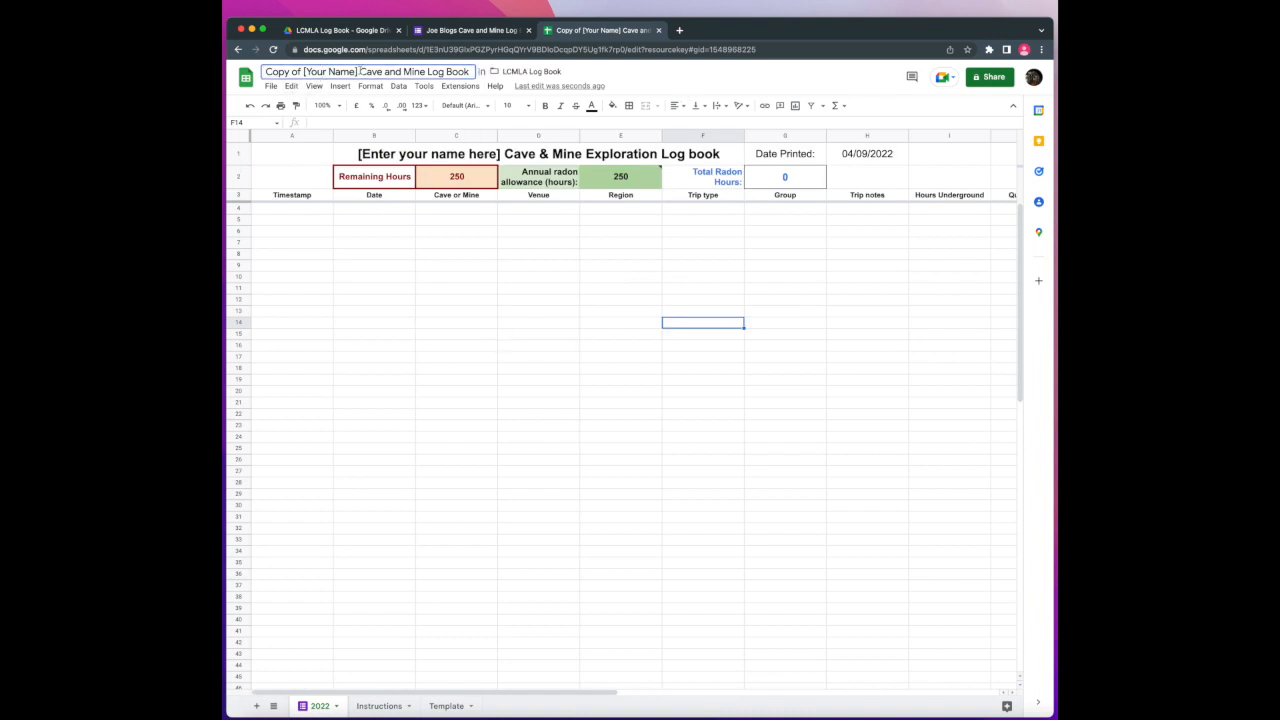
# Replace 'Copy of [Your Name]' in the spreadsheet title with the owner's name
pyautogui.moveTo(357, 71); pyautogui.dragTo(265, 71)
pyautogui.write('Joe Blogs')
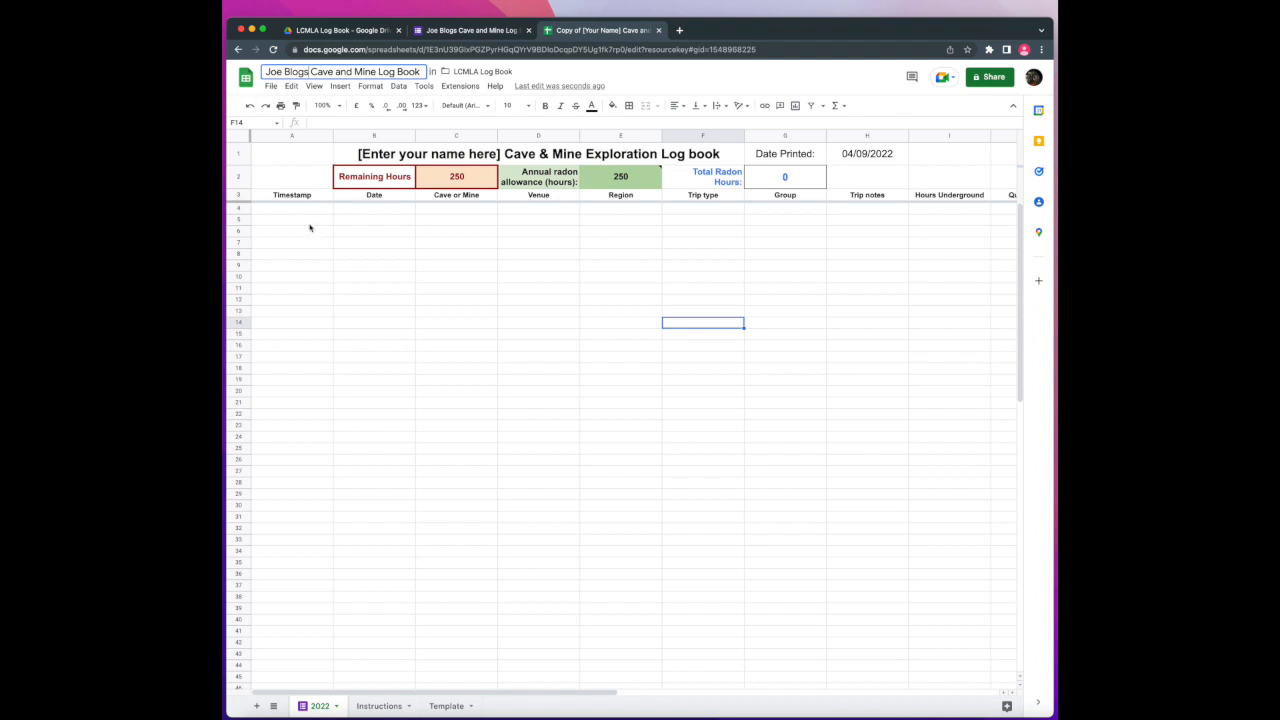
pyautogui.click(390, 323)
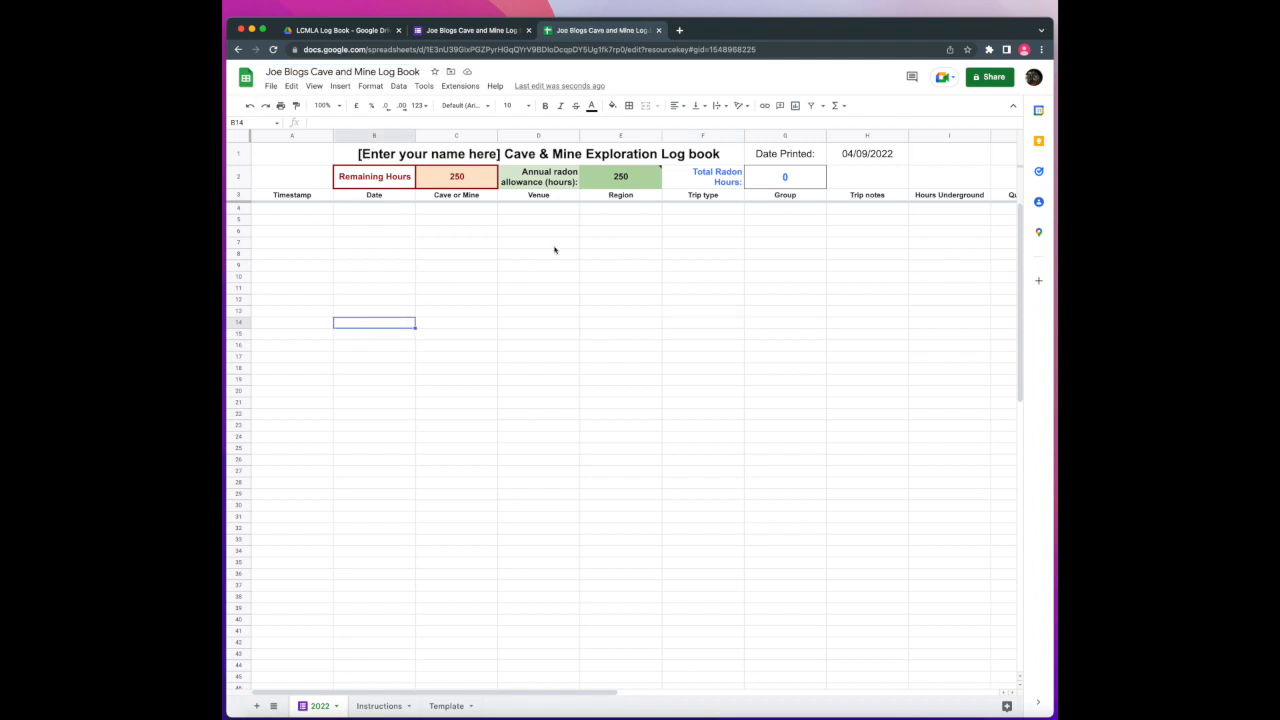
# Copy the spreadsheet's sharing link from the Share dialog
pyautogui.click(991, 77)
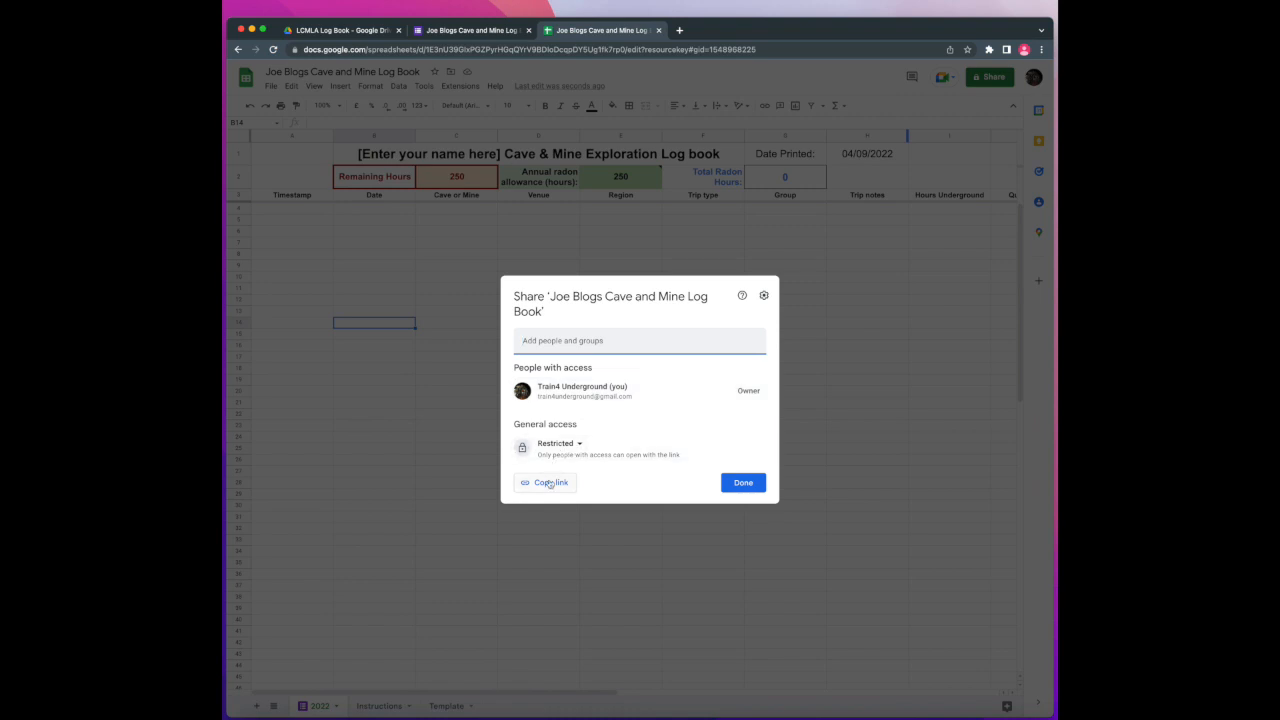
pyautogui.click(549, 483)
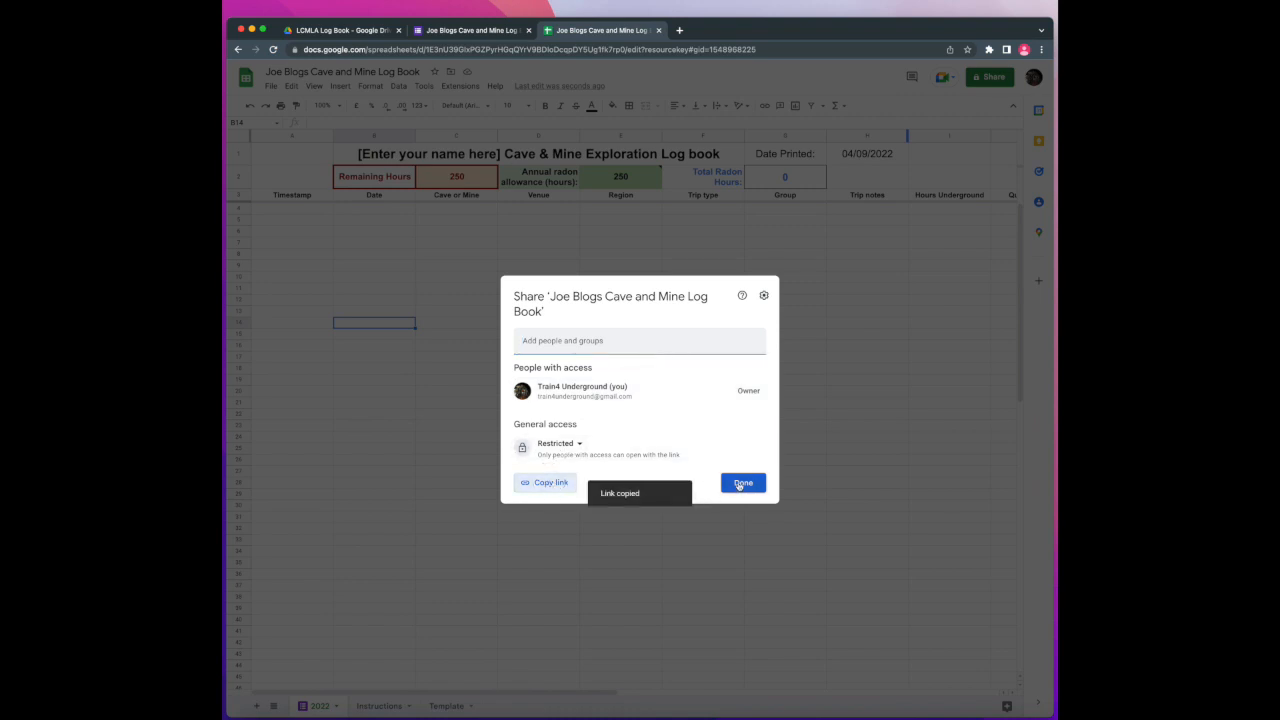
pyautogui.click(740, 484)
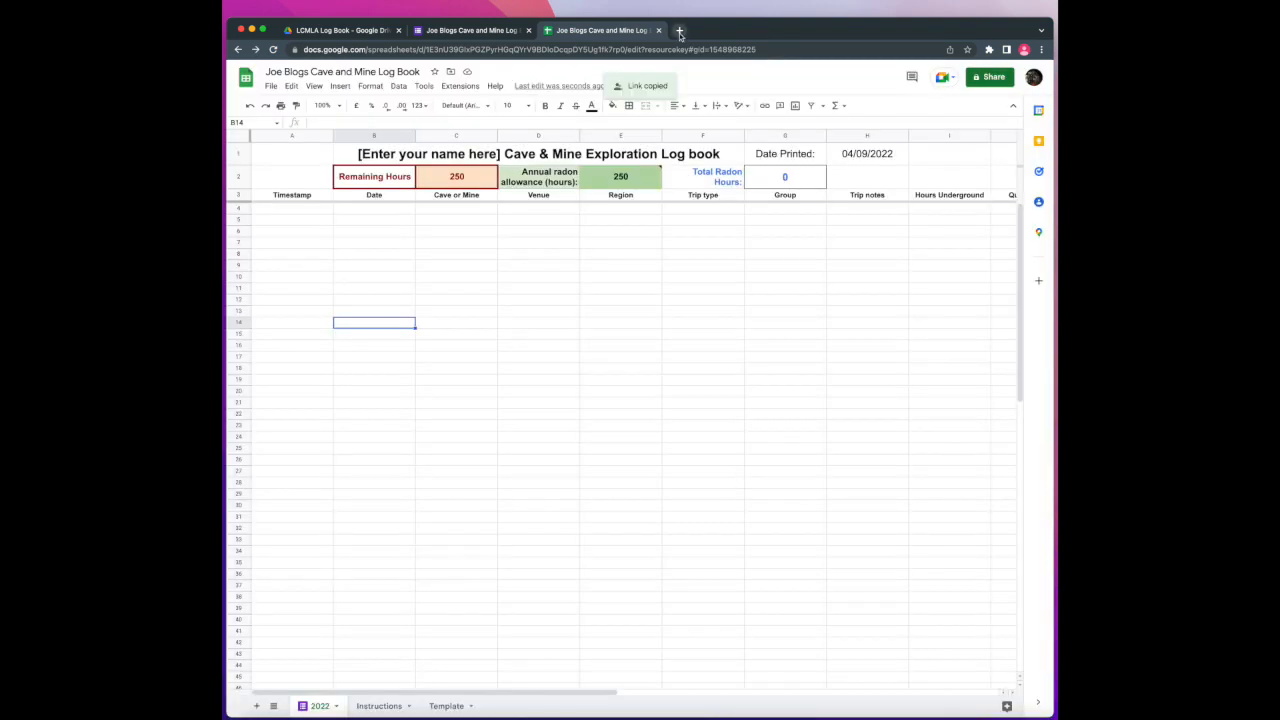
# Reopen the spreadsheet from the copied link in a new tab and bookmark it
pyautogui.click(659, 31)
pyautogui.click(548, 31)
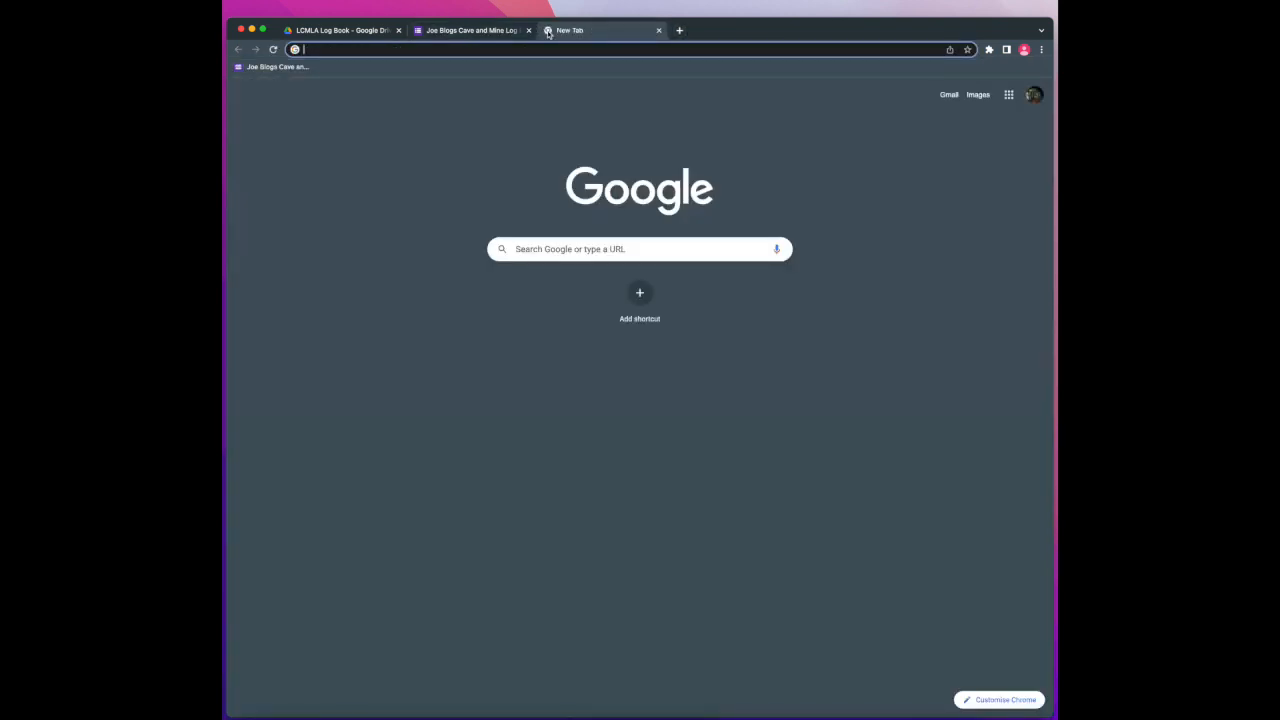
pyautogui.press('super+v')
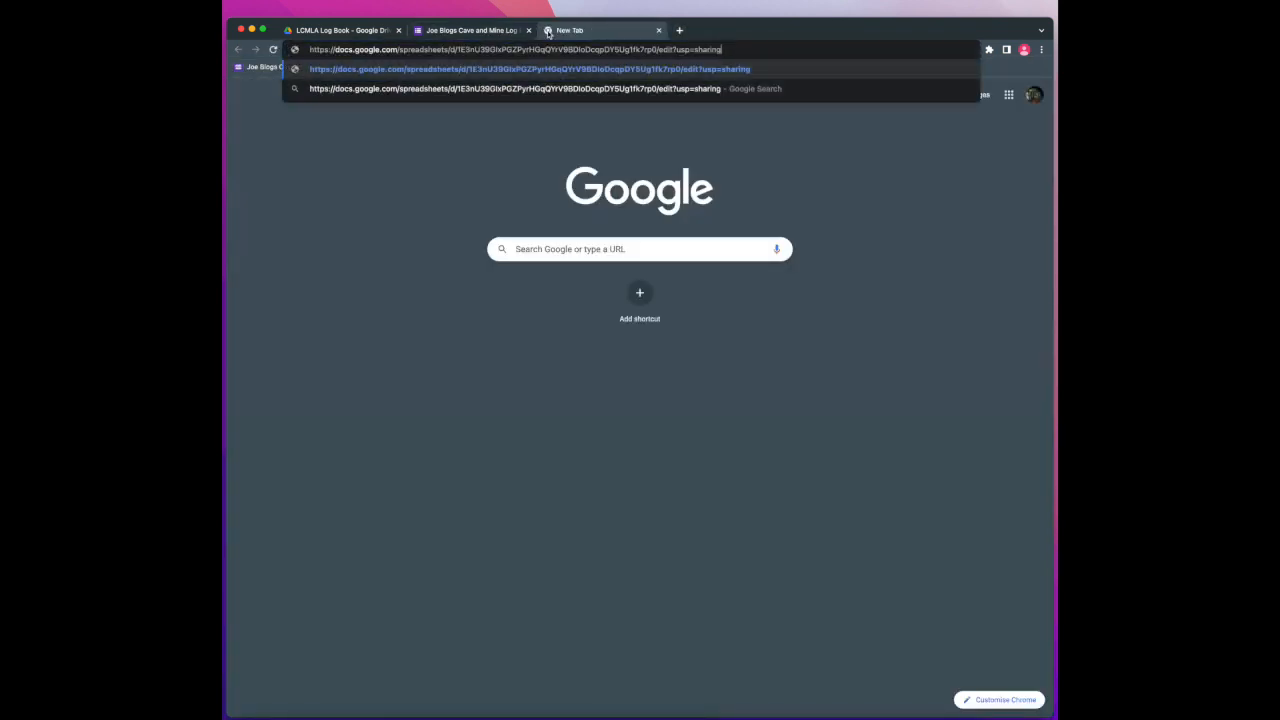
pyautogui.press('Return')
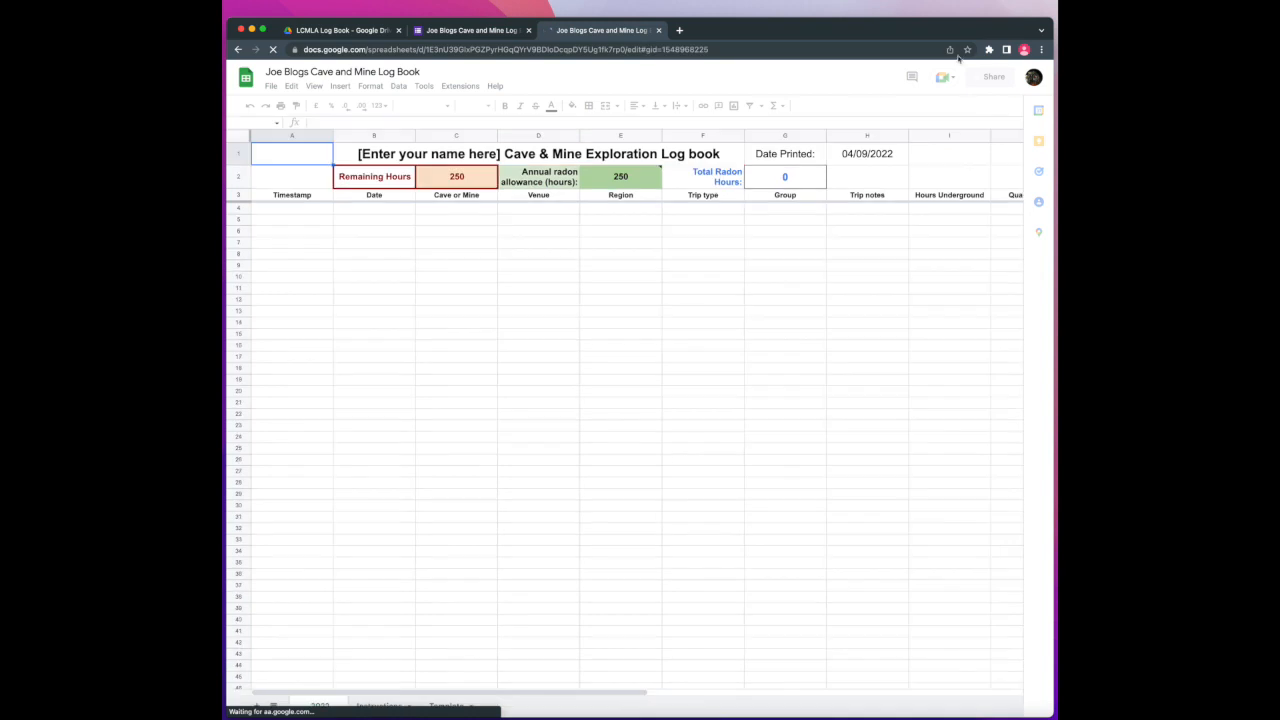
pyautogui.click(967, 50)
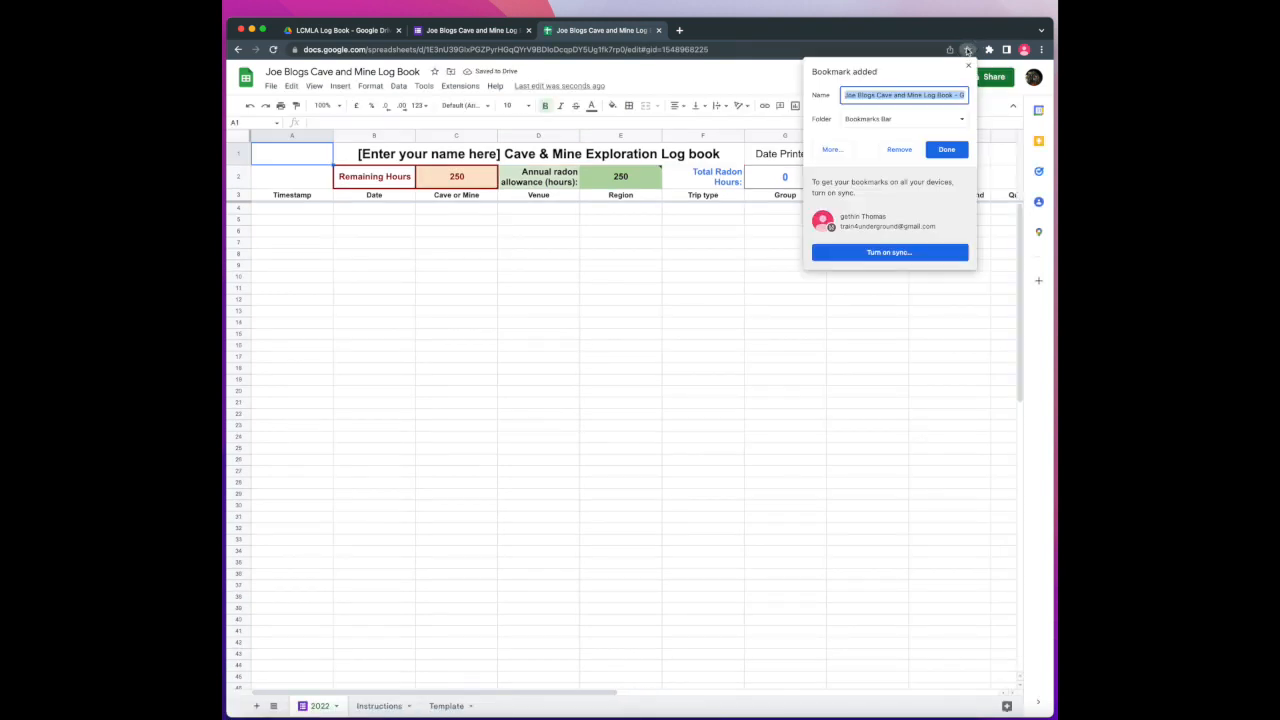
pyautogui.click(946, 149)
pyautogui.click(806, 302)
pyautogui.click(658, 30)
# Close the form tab, reload the LCMLA Log Book folder, and start a new tab
pyautogui.click(528, 30)
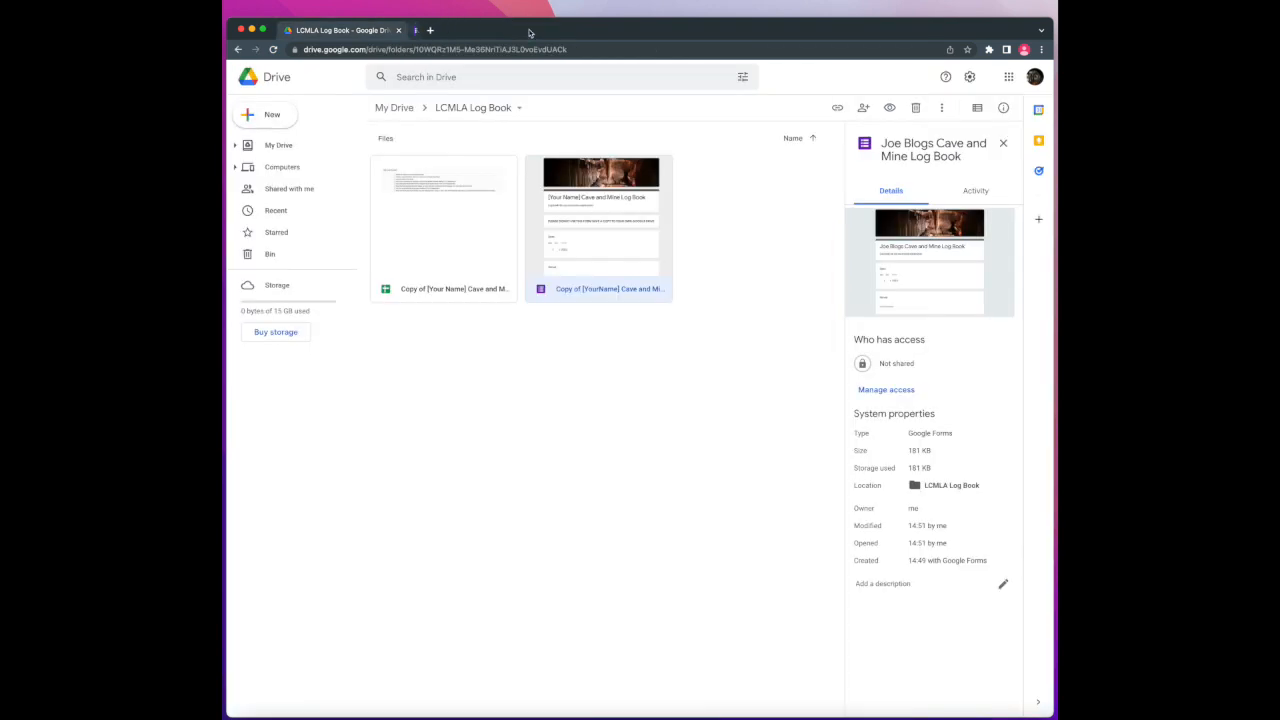
pyautogui.click(562, 495)
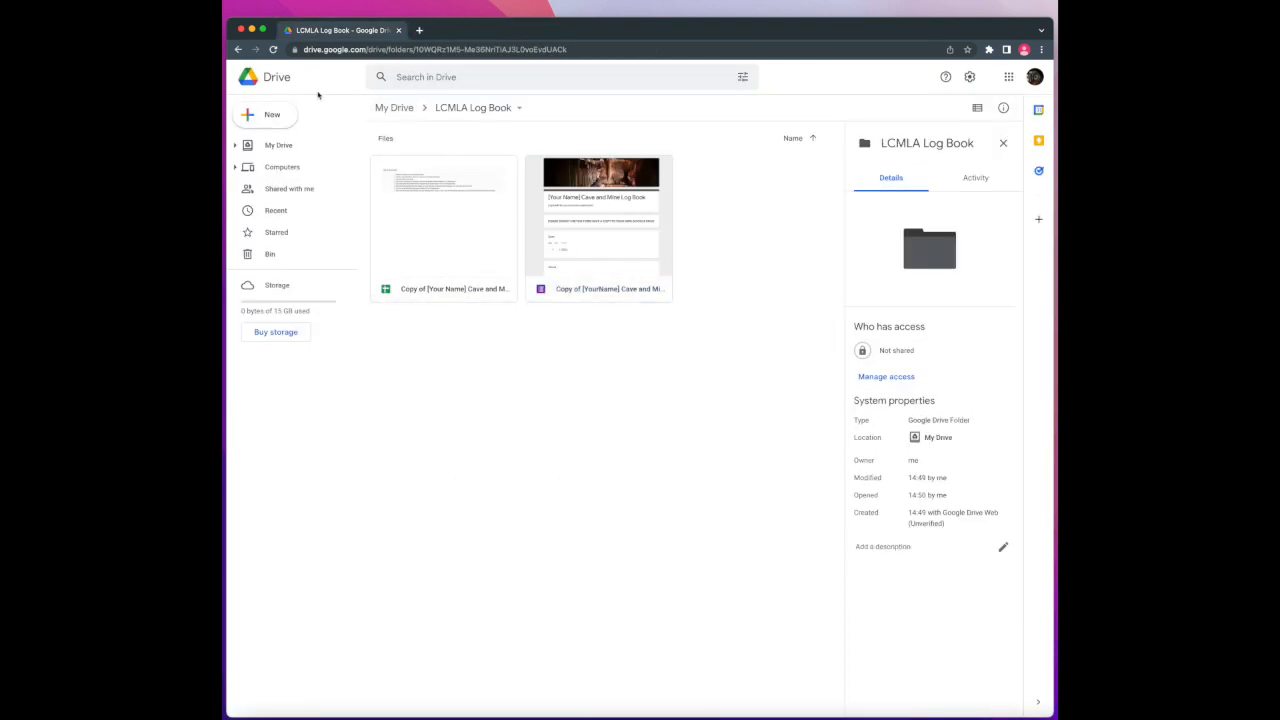
pyautogui.click(273, 50)
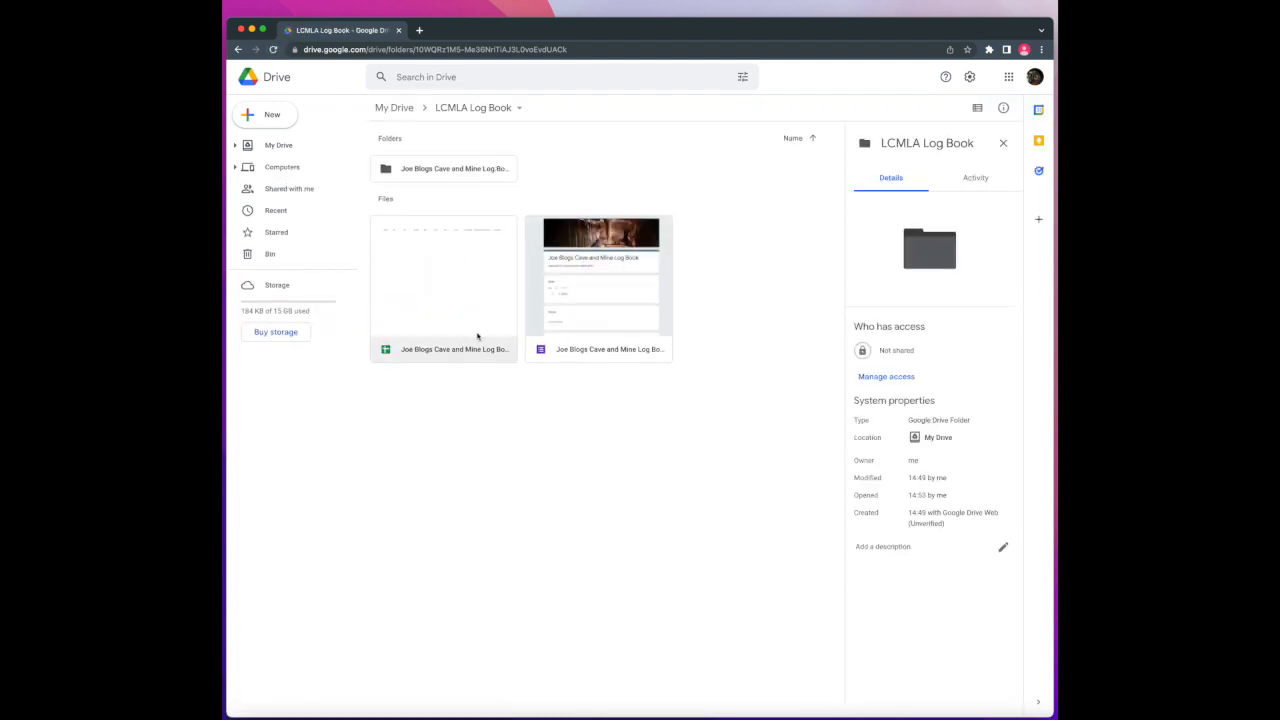
pyautogui.click(419, 32)
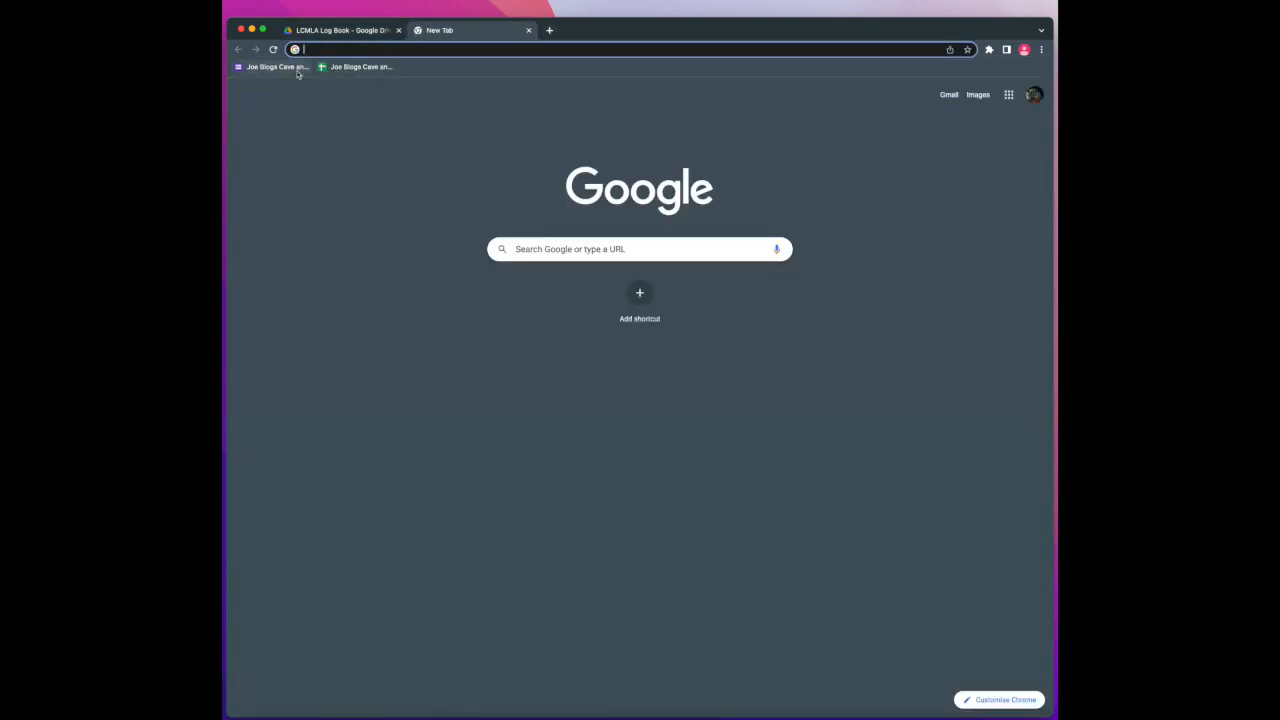
# Submit a test entry: 03/09/2022, Porth yr Ogof, Cave, S. Wales, Work: Leading novice group, Peers
pyautogui.click(297, 69)
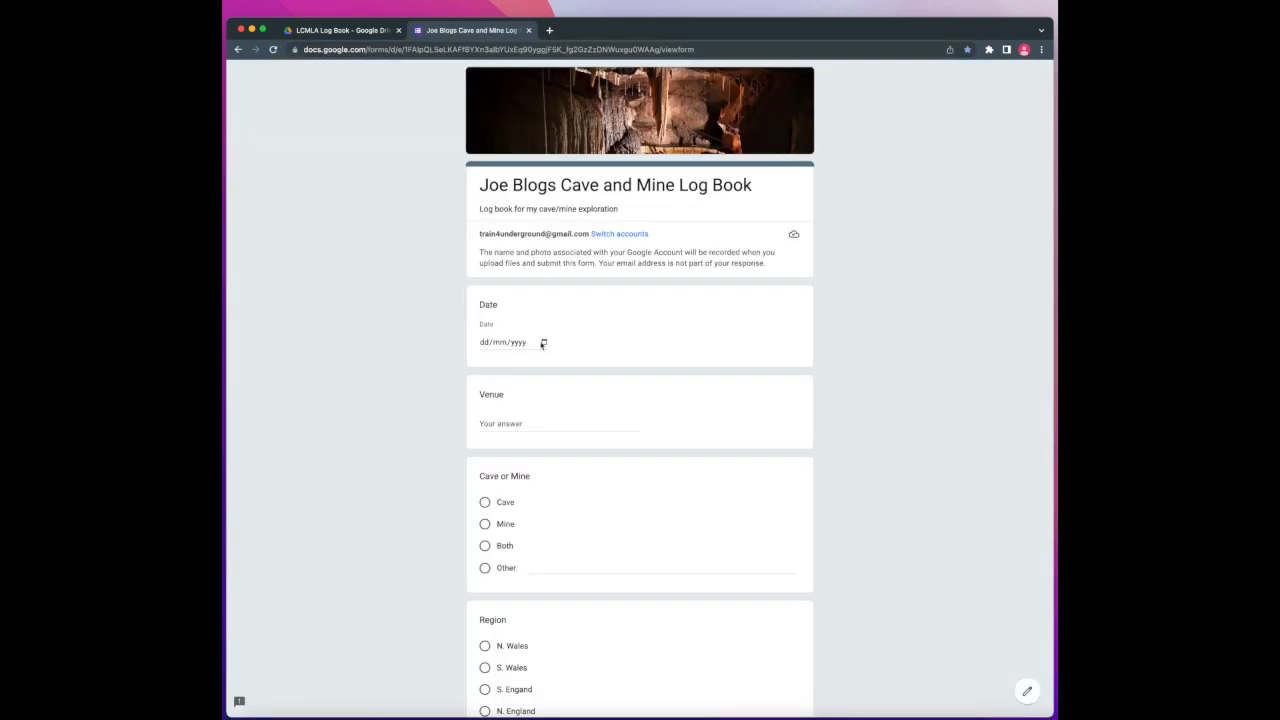
pyautogui.click(543, 343)
pyautogui.click(567, 397)
pyautogui.click(523, 425)
pyautogui.write('Porth')
pyautogui.click(485, 503)
pyautogui.scroll(-3, 487, 515)
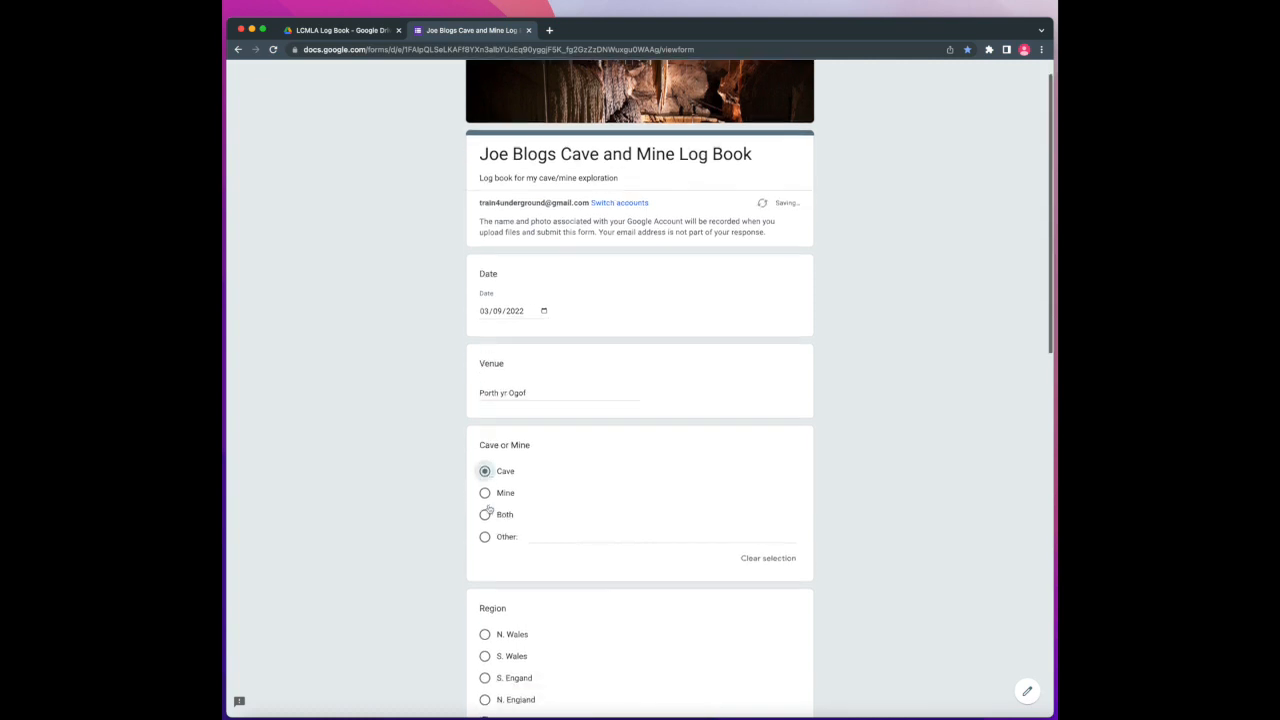
pyautogui.click(486, 525)
pyautogui.scroll(-3, 486, 540)
pyautogui.click(485, 555)
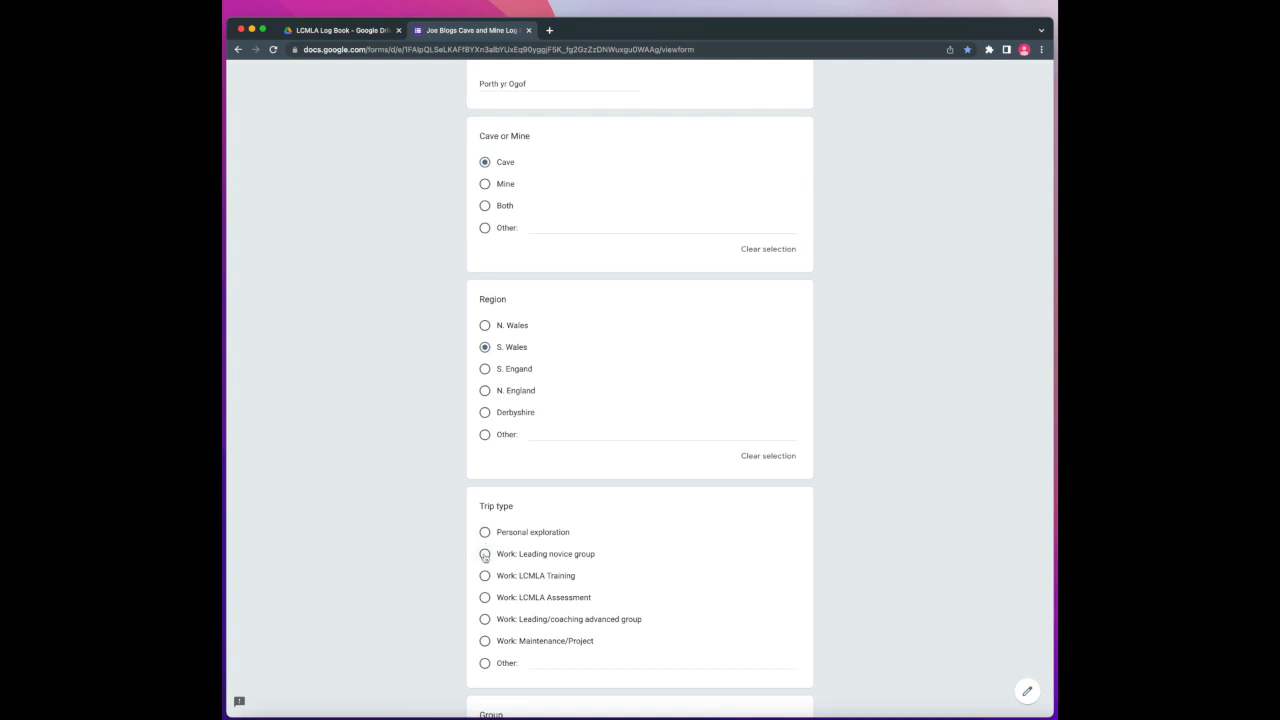
pyautogui.scroll(-5, 487, 555)
pyautogui.click(486, 549)
pyautogui.scroll(-1, 489, 553)
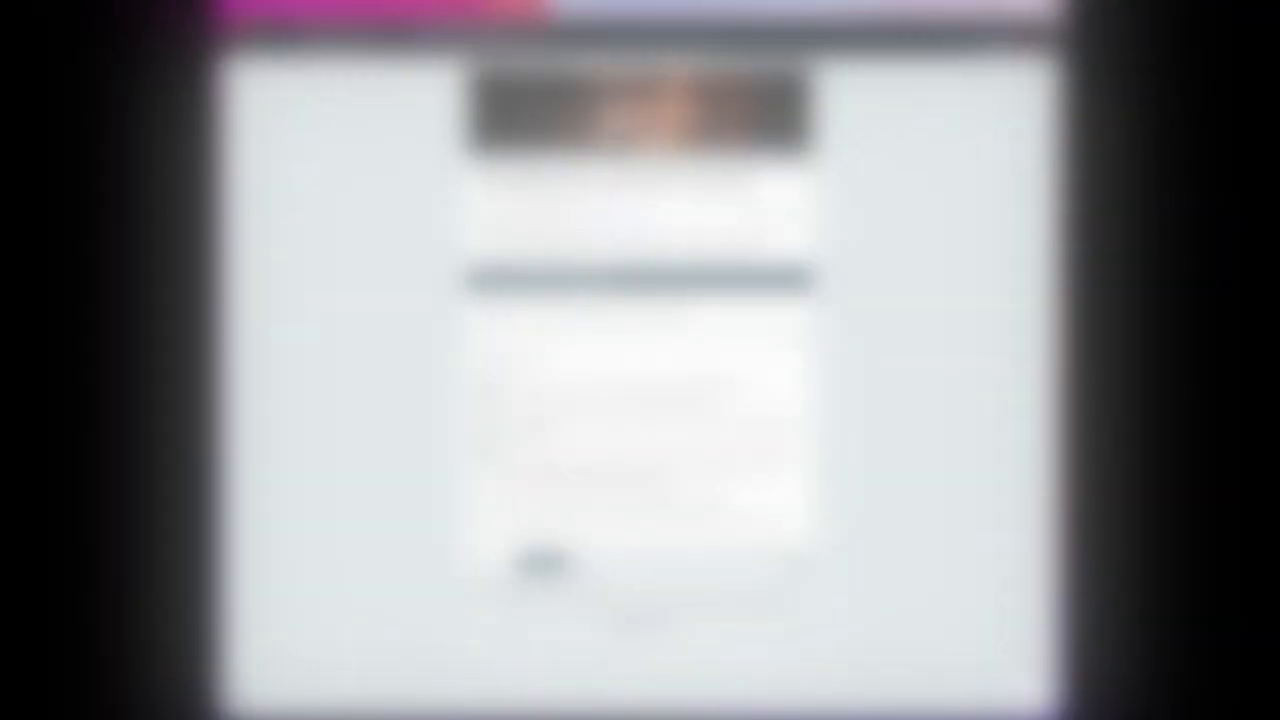
pyautogui.click(537, 560)
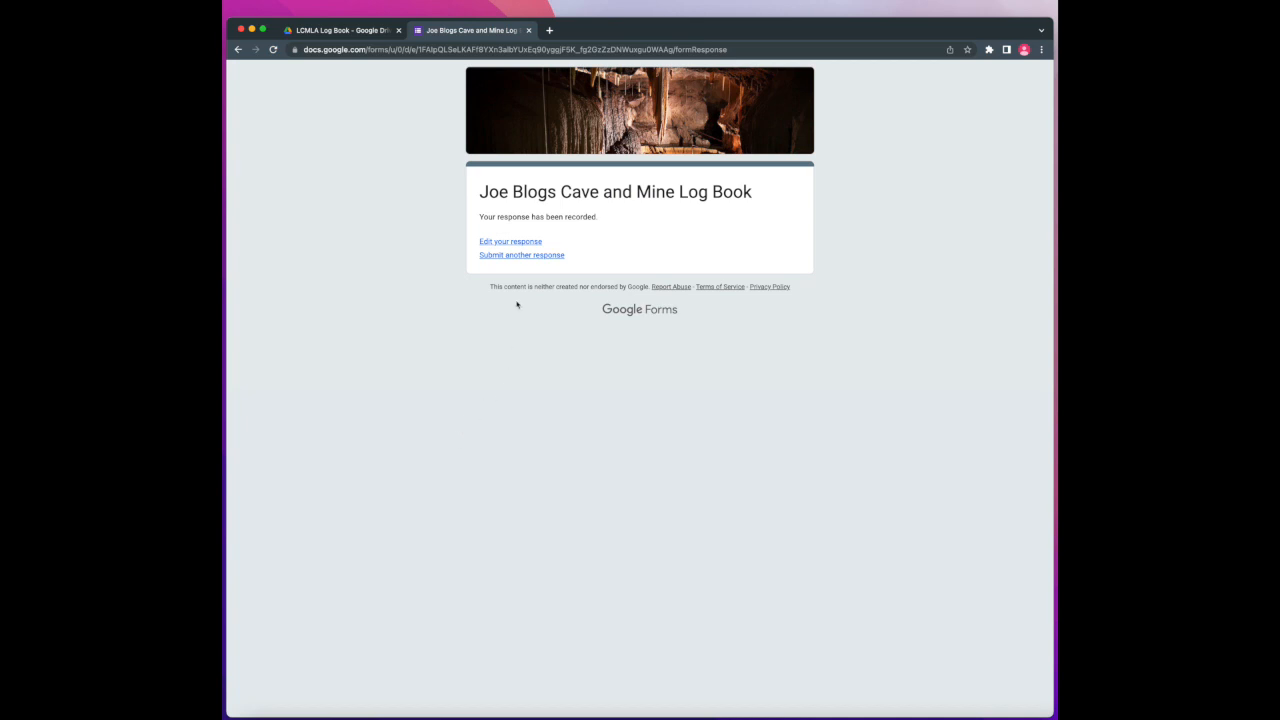
# Start another response dated 04/09/2022: a Mine venue, N. Wales, Work: Leading novice group, Leading/Assessing
pyautogui.click(503, 255)
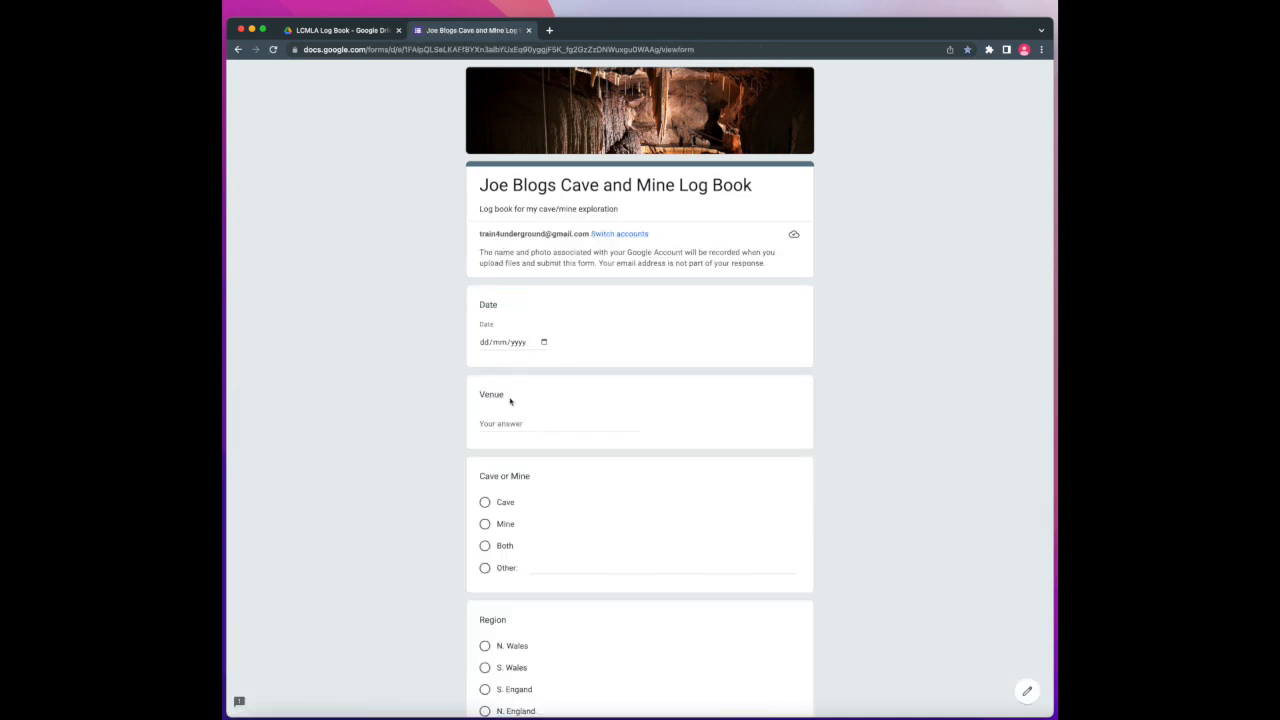
pyautogui.click(544, 343)
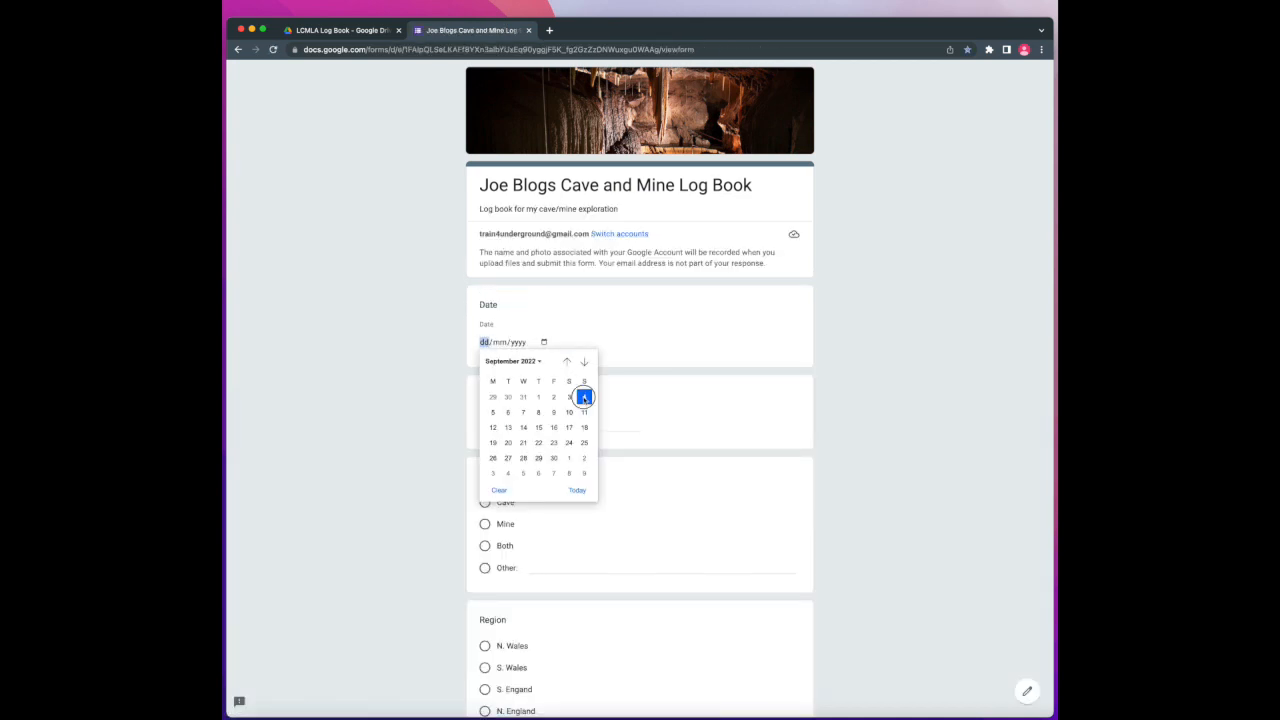
pyautogui.click(585, 398)
pyautogui.click(508, 421)
pyautogui.write('Rh')
pyautogui.click(485, 524)
pyautogui.scroll(-3, 485, 500)
pyautogui.click(485, 495)
pyautogui.scroll(-5, 486, 497)
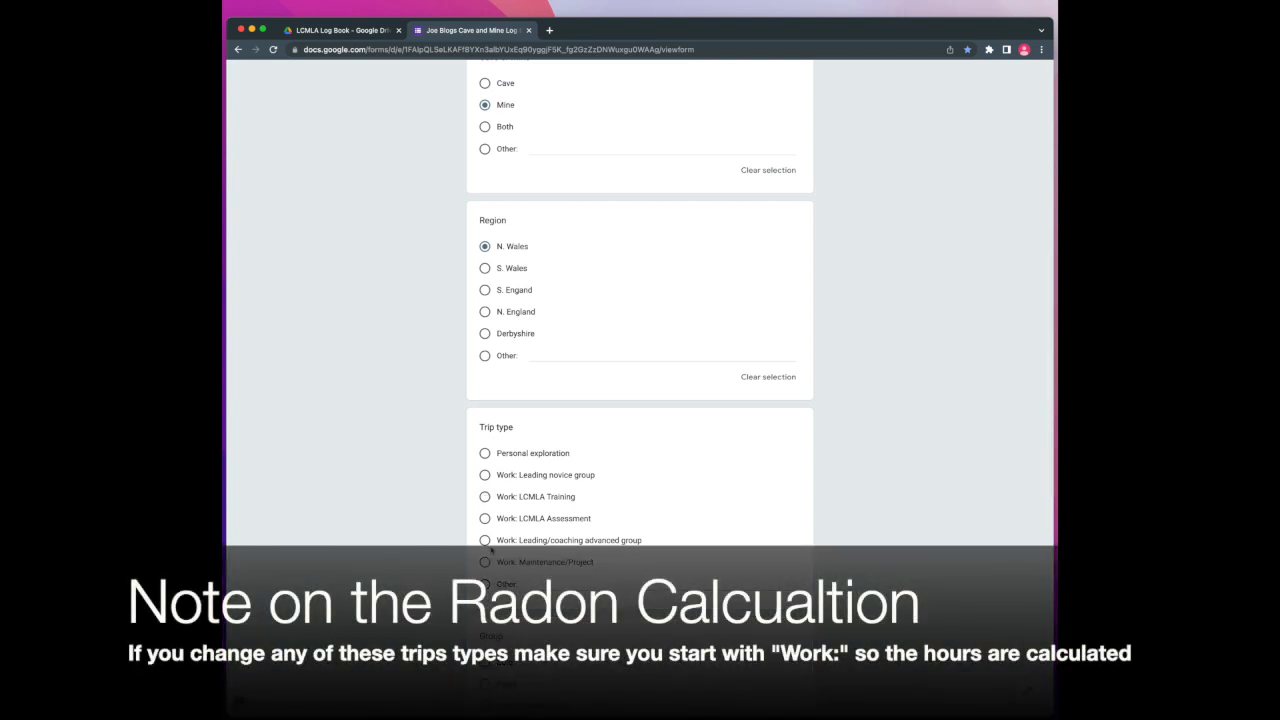
pyautogui.click(485, 475)
pyautogui.scroll(-3, 485, 500)
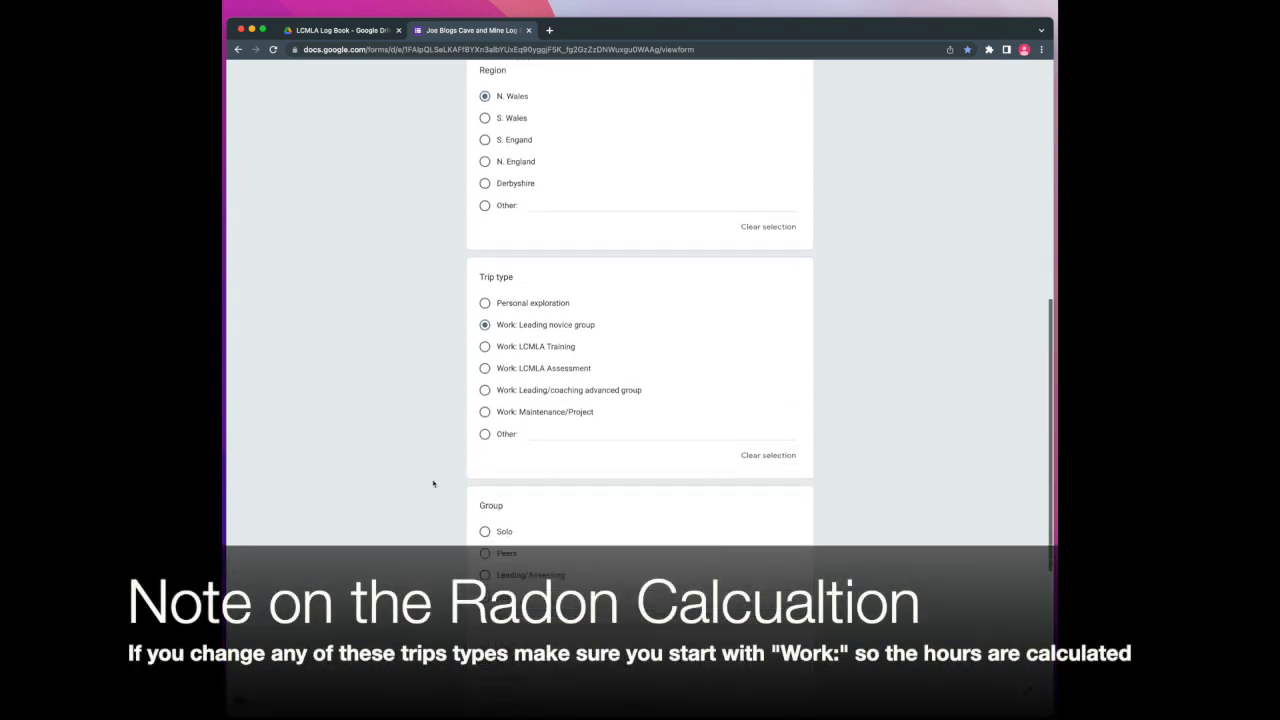
pyautogui.click(485, 564)
pyautogui.scroll(-3, 490, 540)
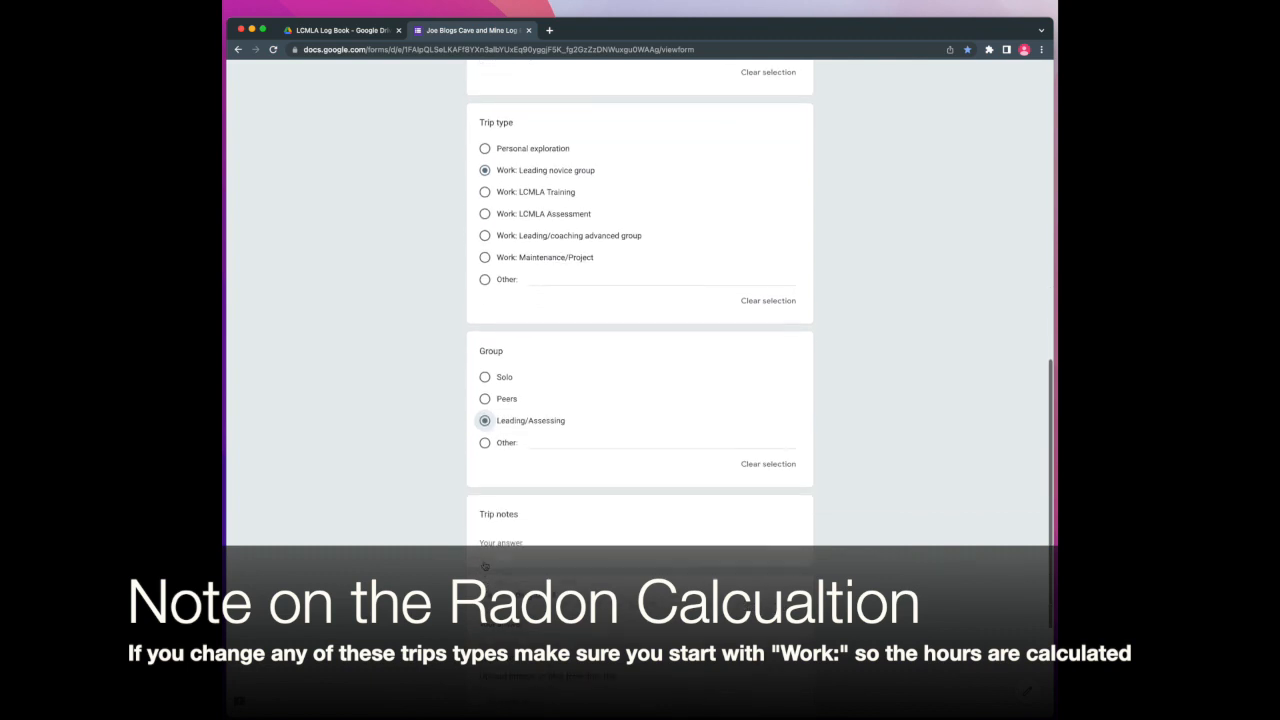
# Add the notes 'Normal trip' and 4 hours underground, then submit the second response
pyautogui.click(519, 525)
pyautogui.write('Normal trip')
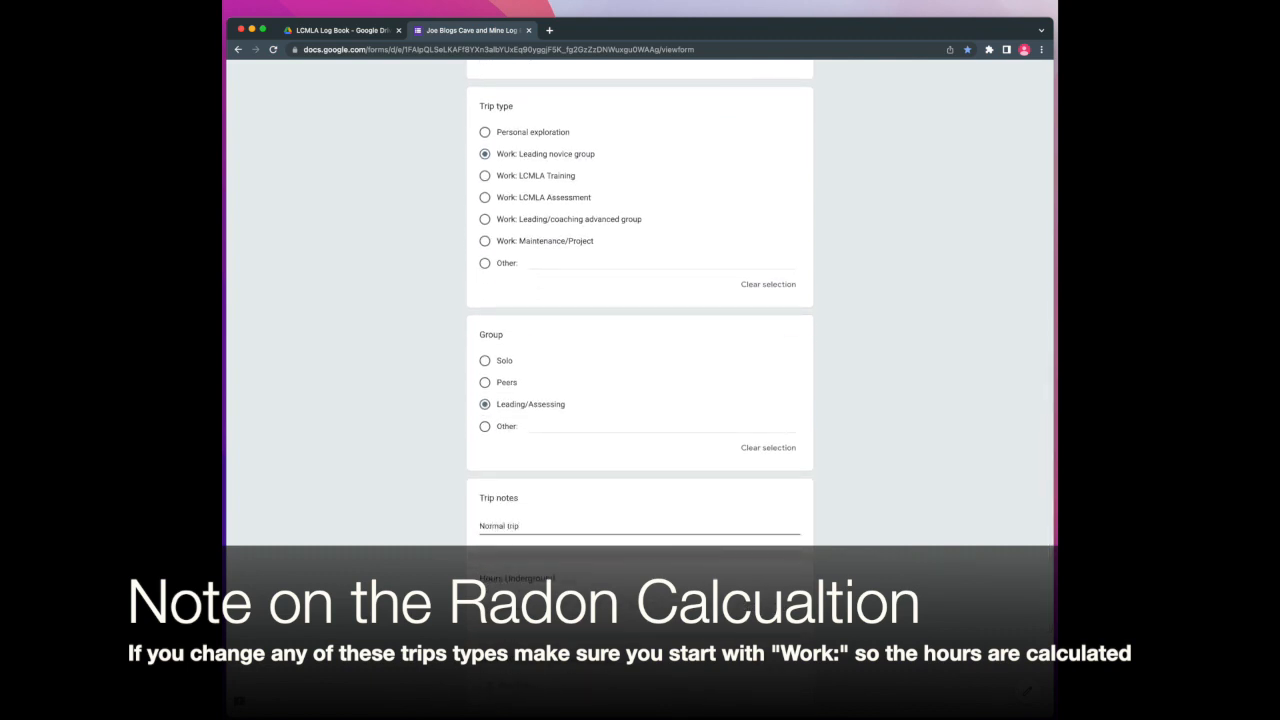
pyautogui.press('Tab')
pyautogui.scroll(-3, 514, 600)
pyautogui.click(485, 639)
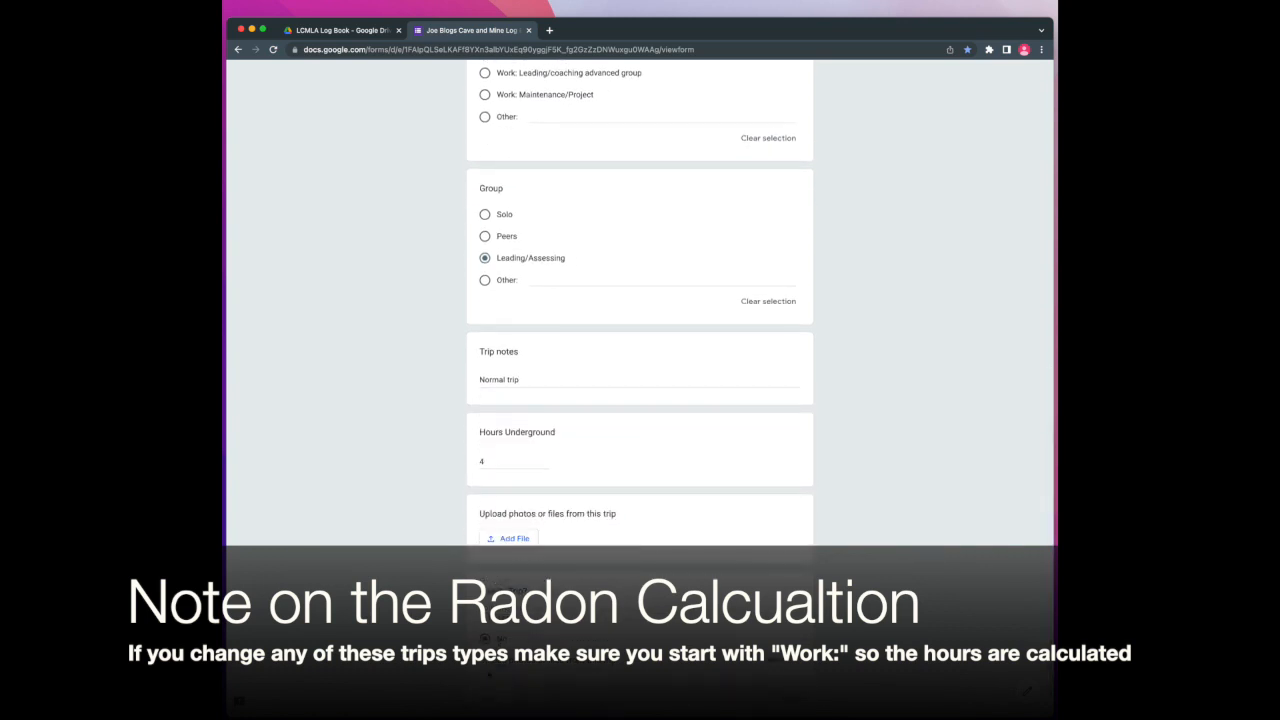
pyautogui.click(487, 701)
pyautogui.click(548, 301)
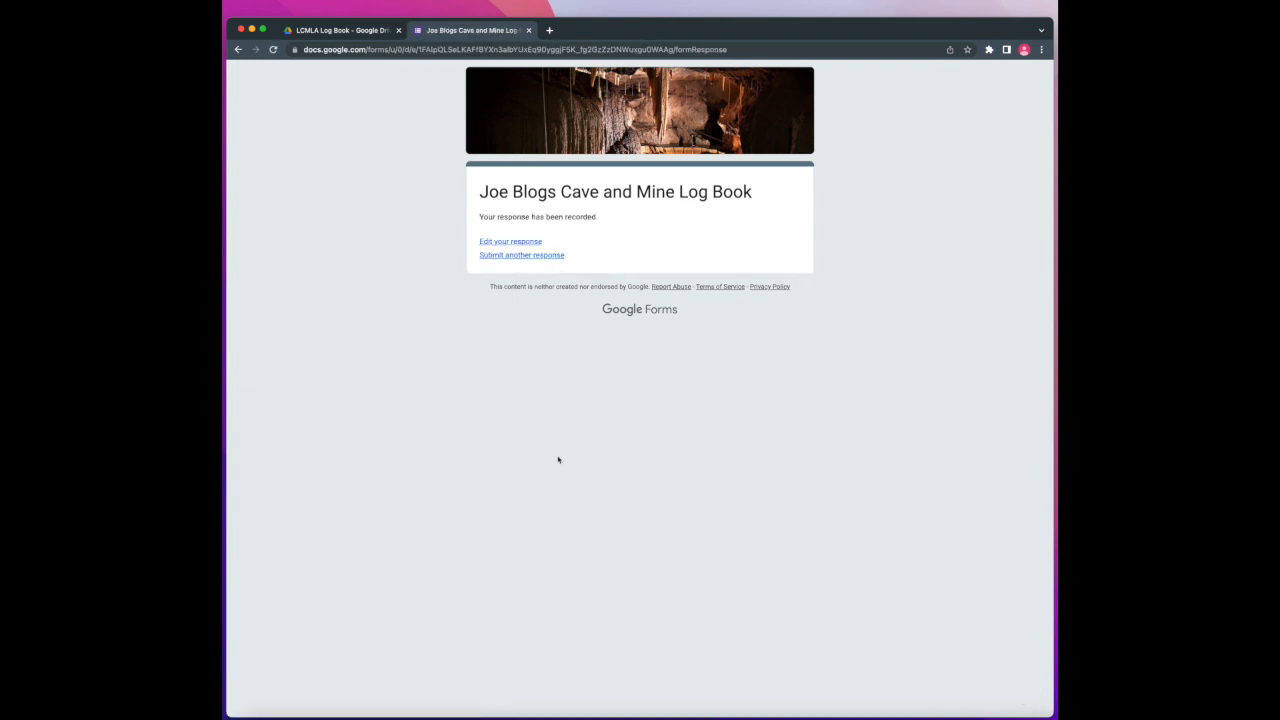
pyautogui.click(549, 30)
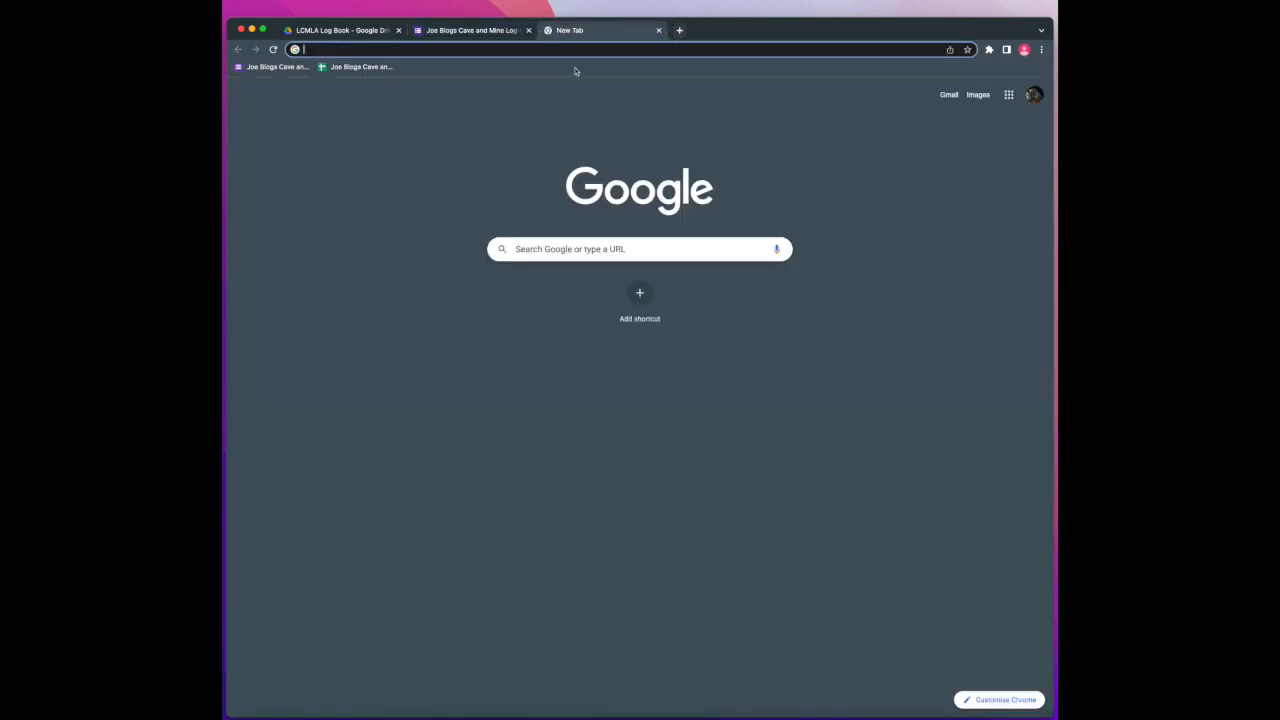
# Open the bookmarked spreadsheet and check both entries, with Remaining Hours 242 and Total Radon Hours 8
pyautogui.click(352, 67)
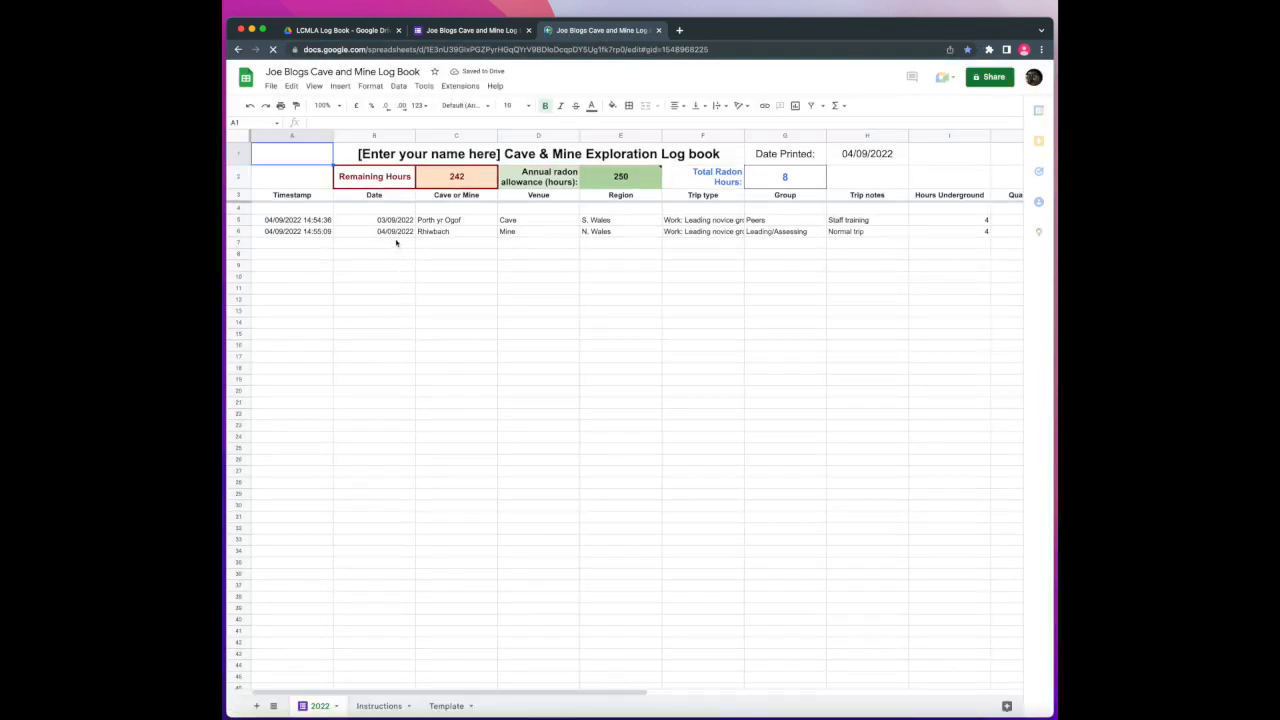
pyautogui.hscroll(5, 514, 309)
pyautogui.hscroll(8, 514, 309)
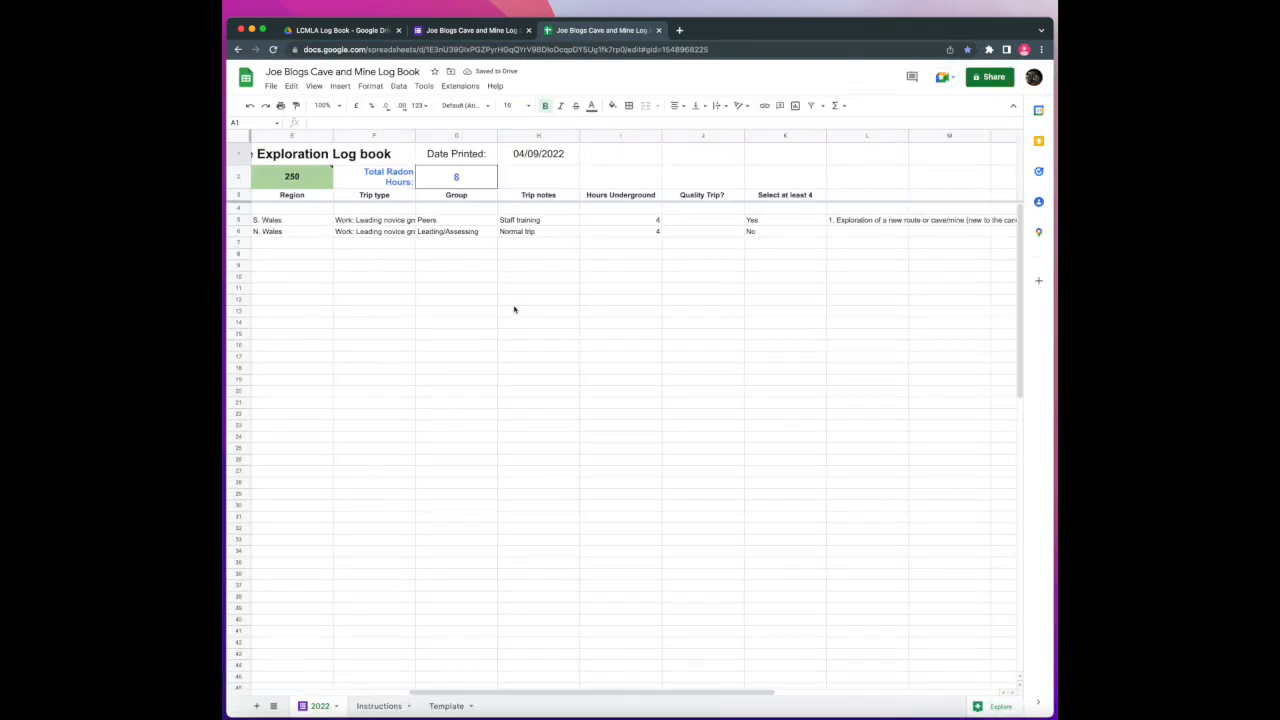
pyautogui.hscroll(3, 514, 309)
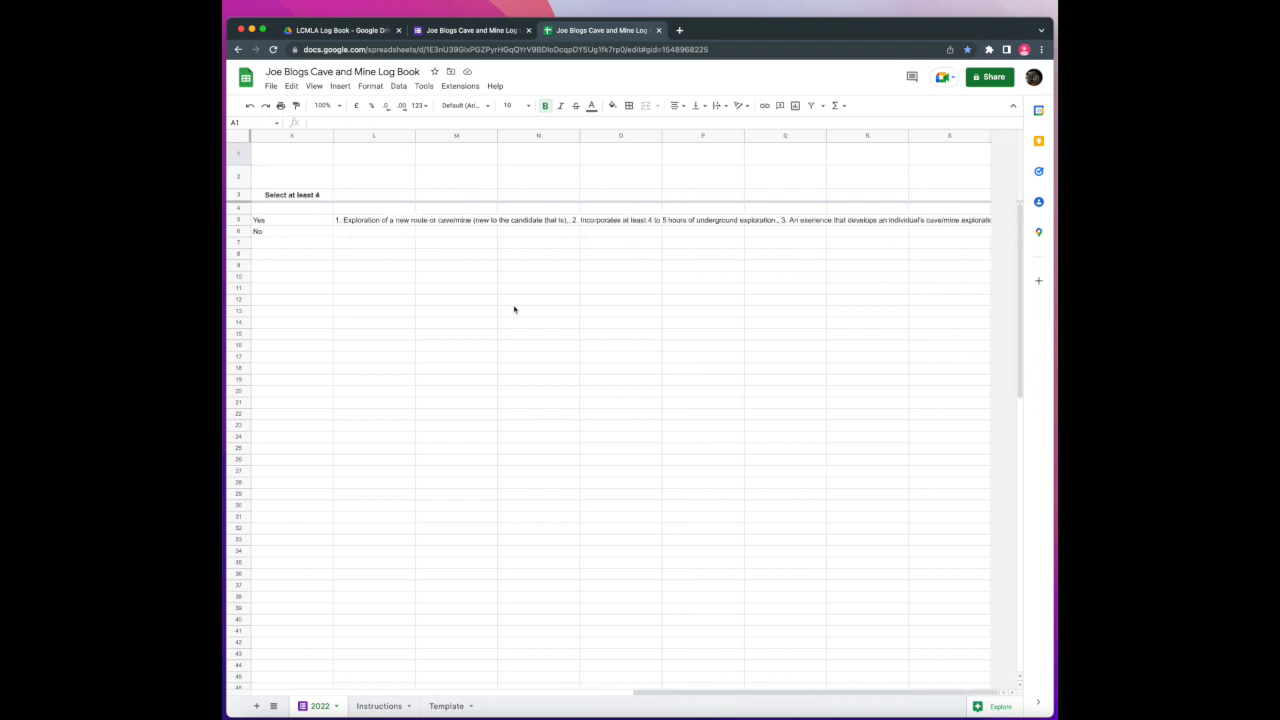
pyautogui.hscroll(-12, 514, 309)
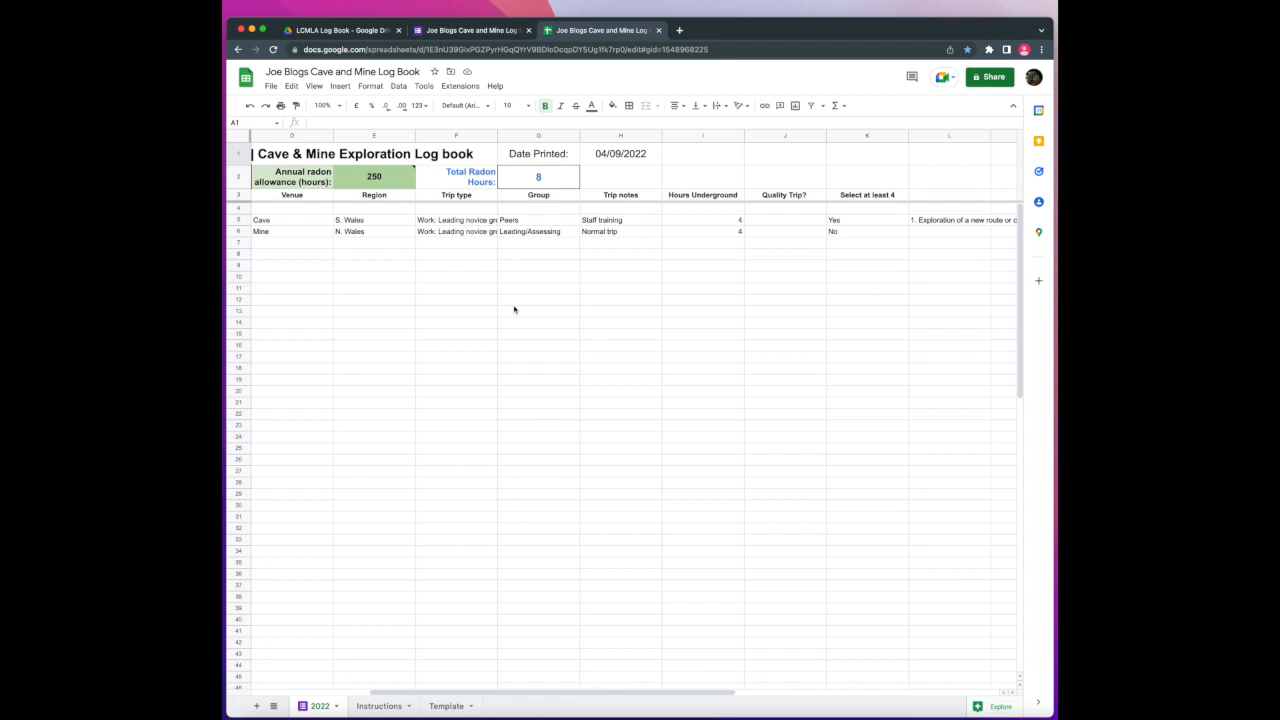
pyautogui.hscroll(-3, 514, 309)
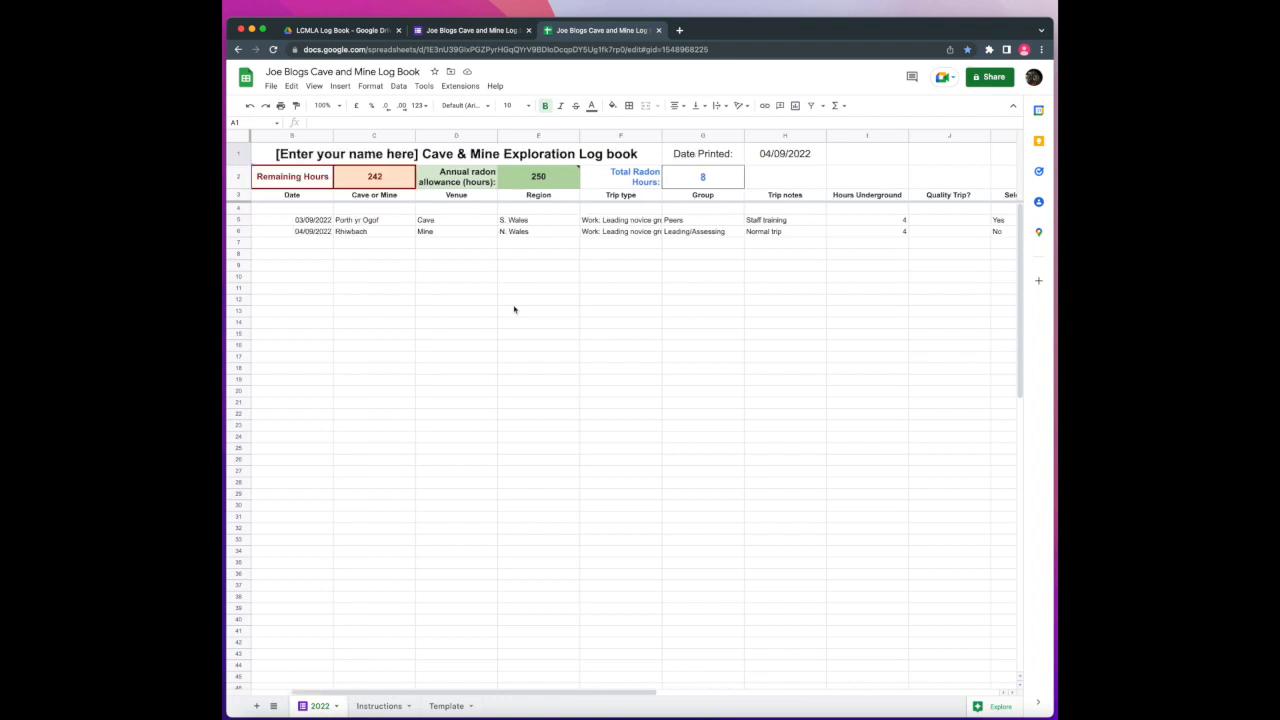